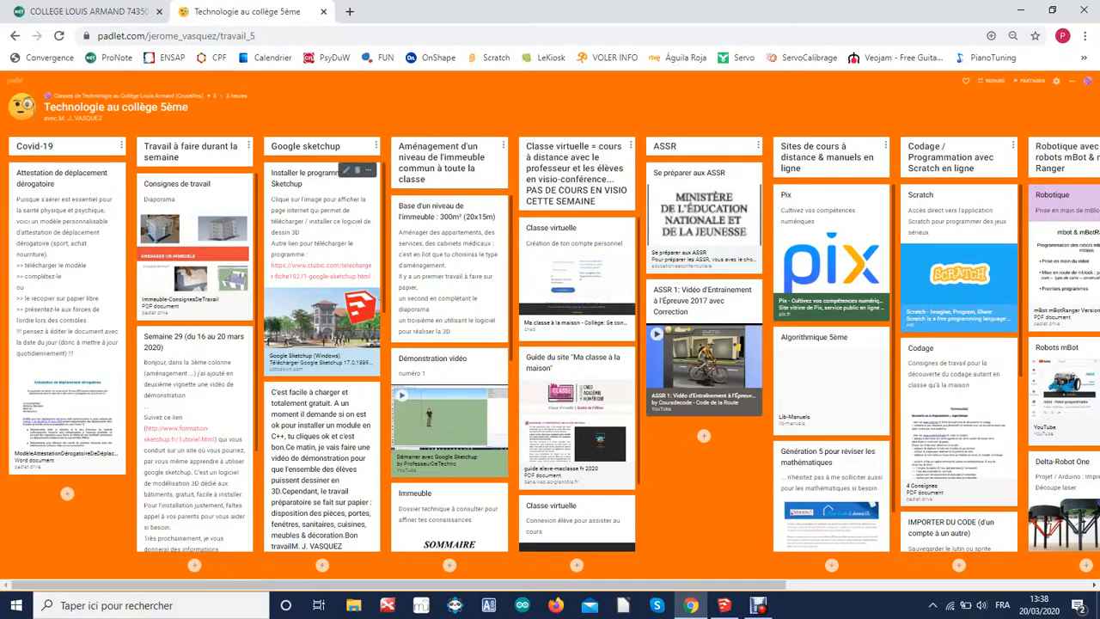
Look through the Google sketchup column of the class board and read the Immeuble-ConsignesDeTravail PDF to its last page.
scroll(322, 344, down, 3)
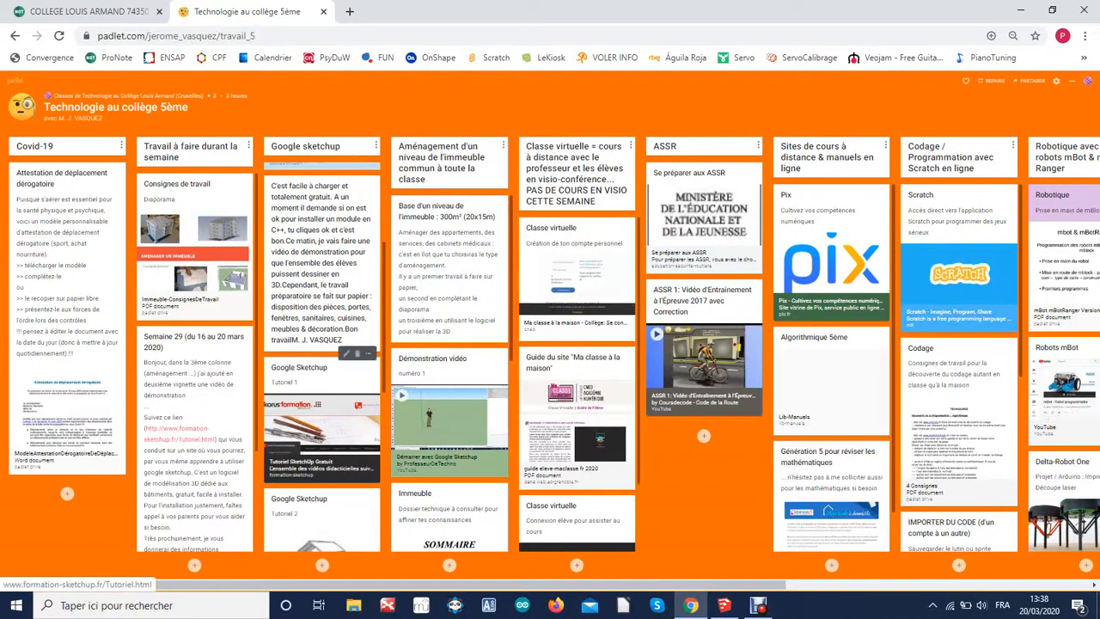
scroll(321, 447, down, 2)
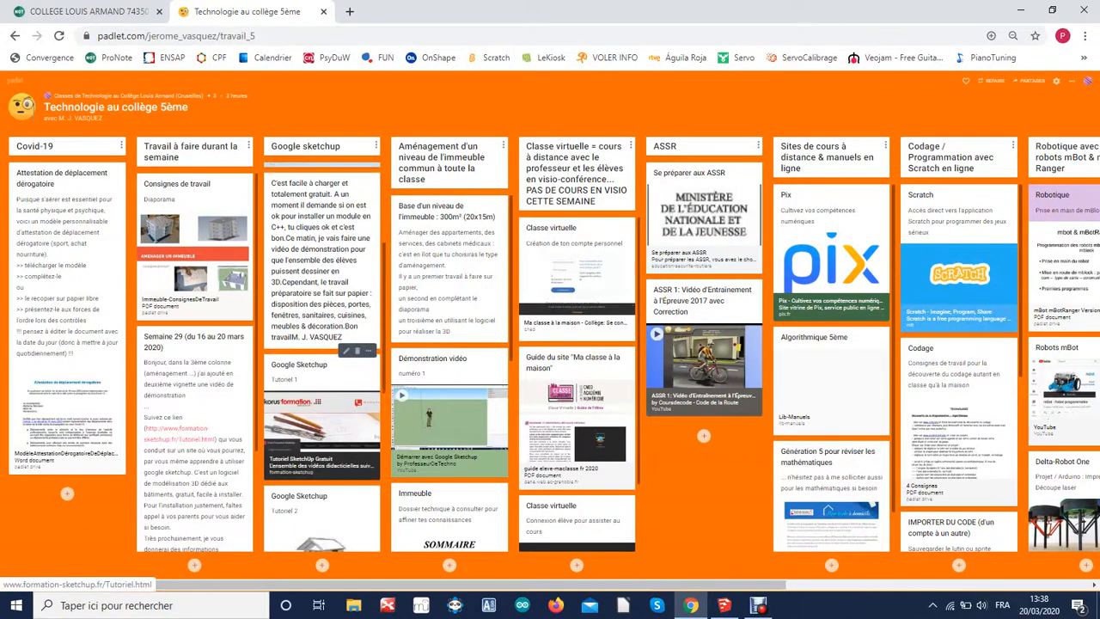
scroll(322, 370, up, 1)
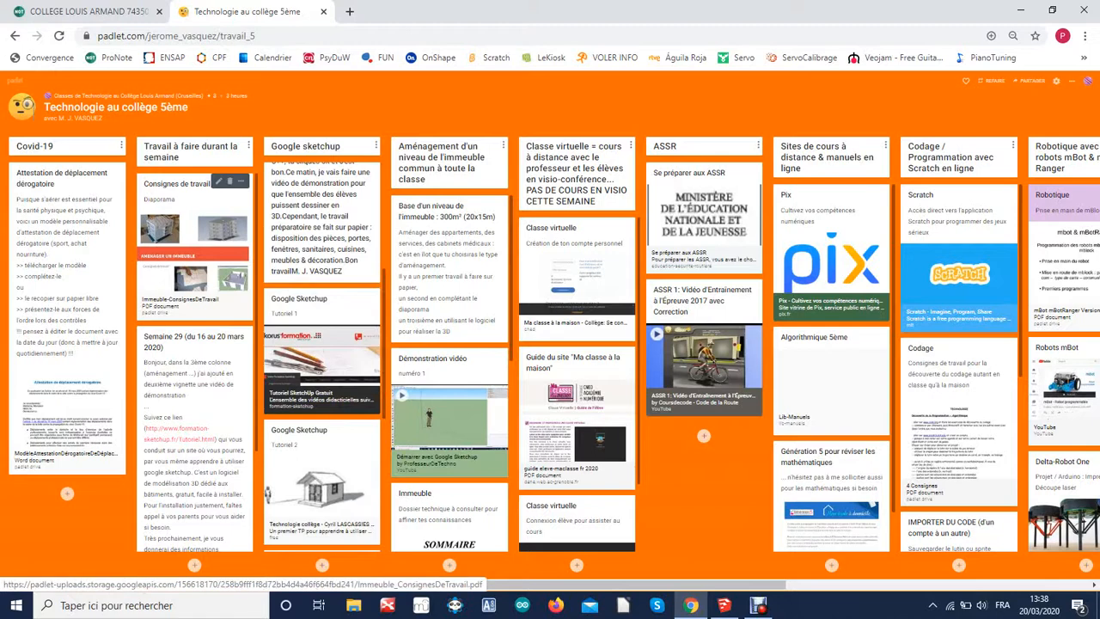
click(195, 257)
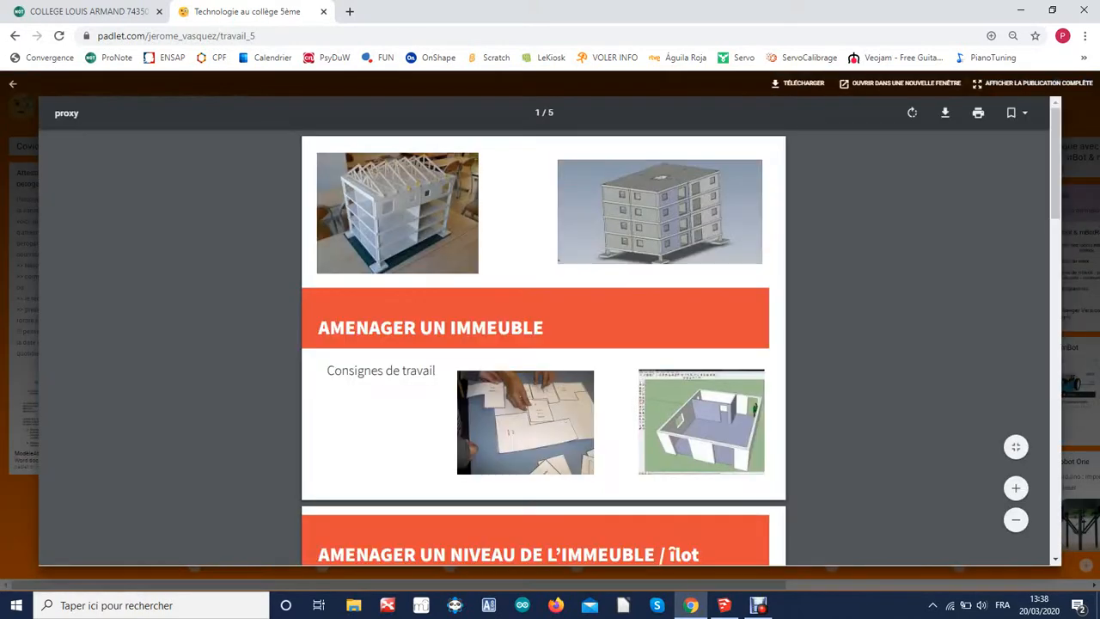
scroll(543, 344, down, 9)
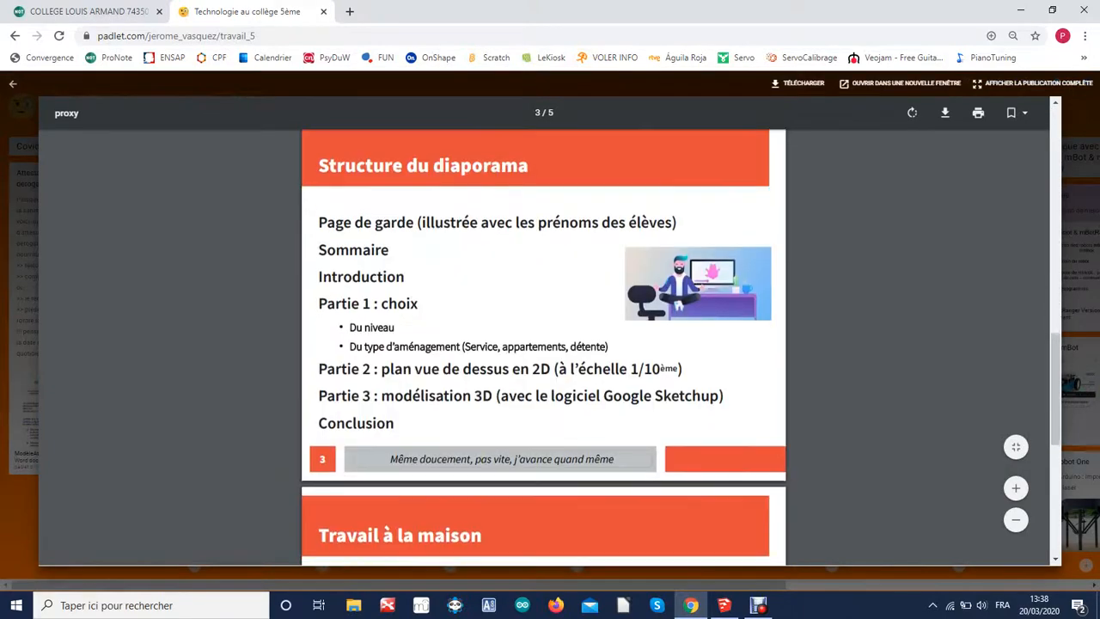
scroll(543, 344, down, 7)
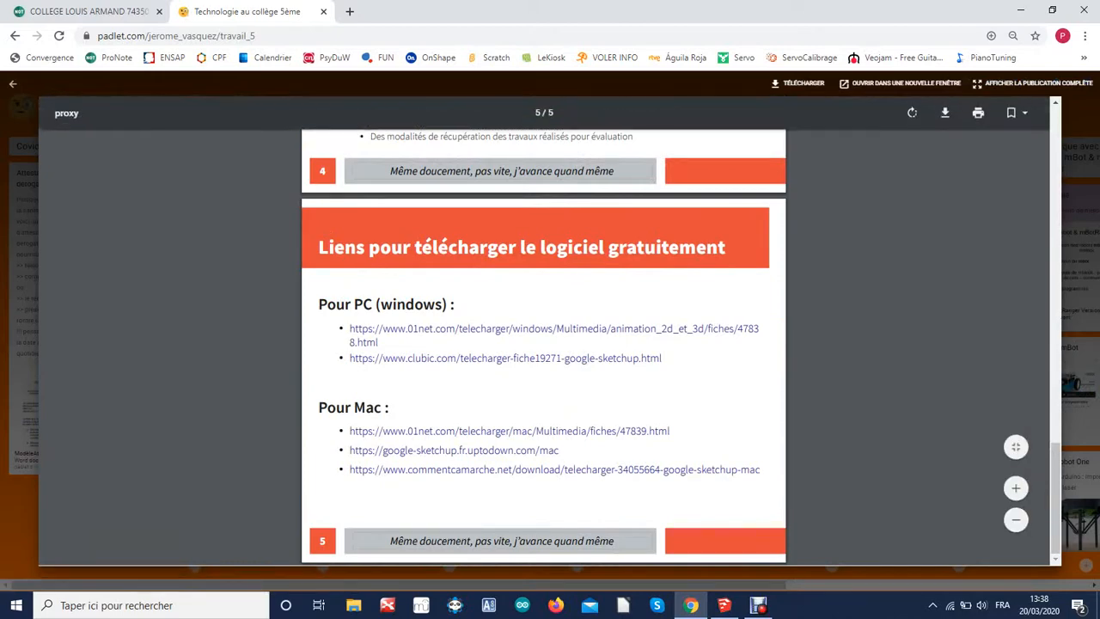
click(1081, 386)
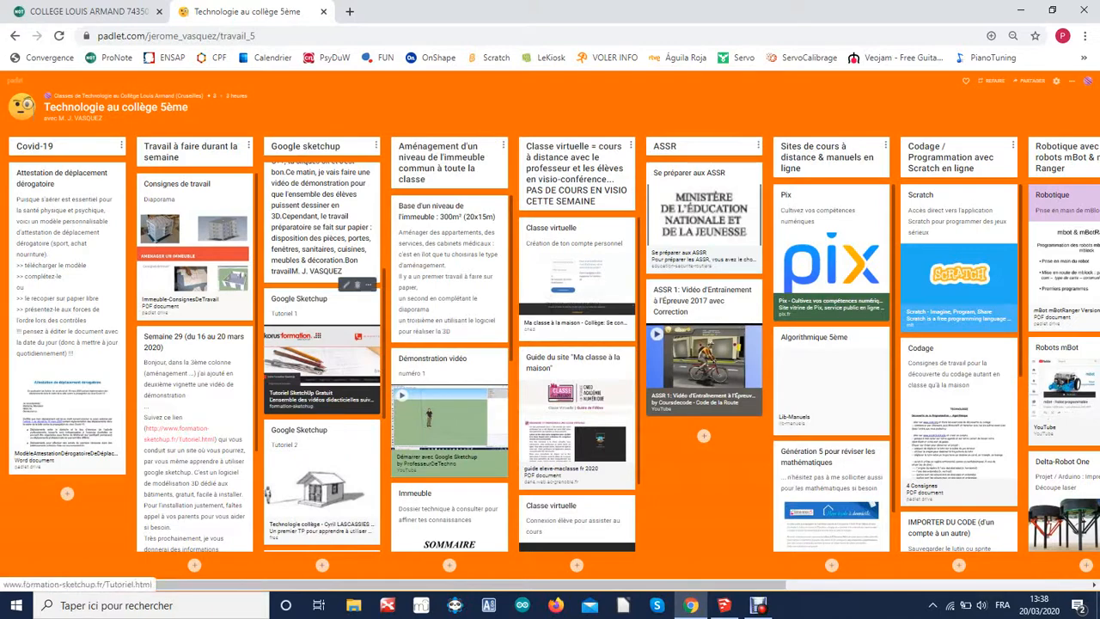
scroll(322, 361, up, 1)
scroll(322, 361, up, 3)
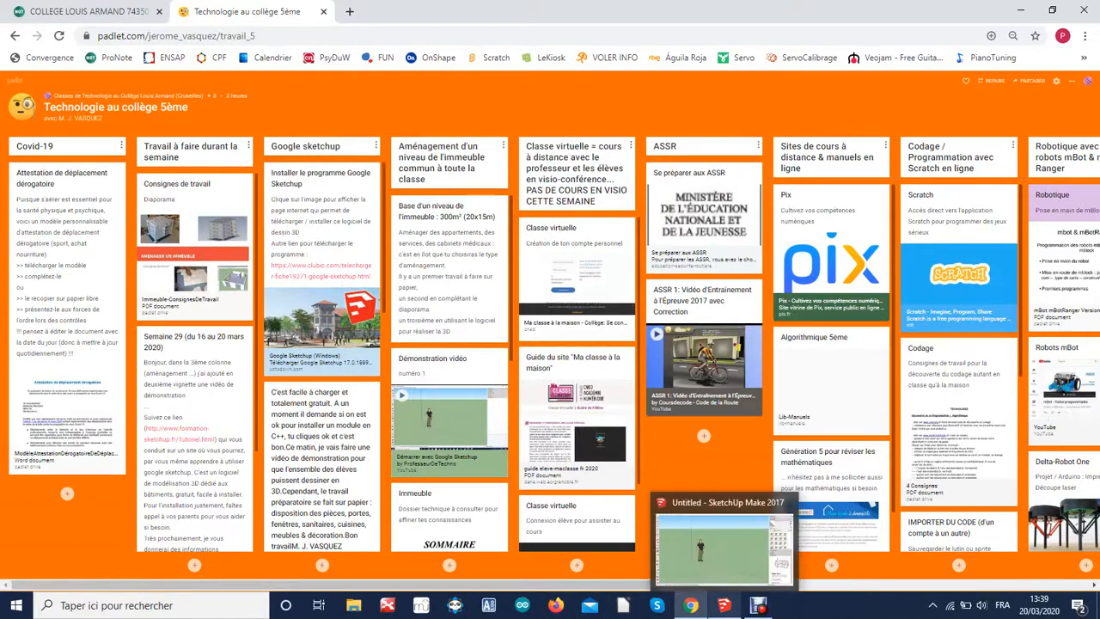
Switch to SketchUp and delete the default human figure from the empty model.
click(724, 605)
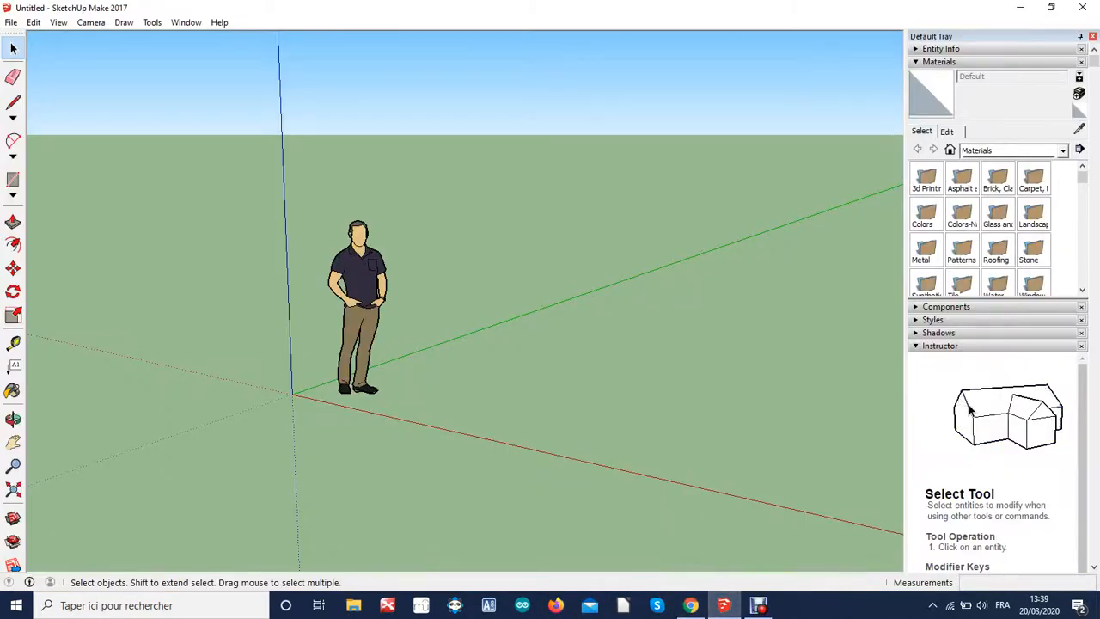
key(ctrl+a)
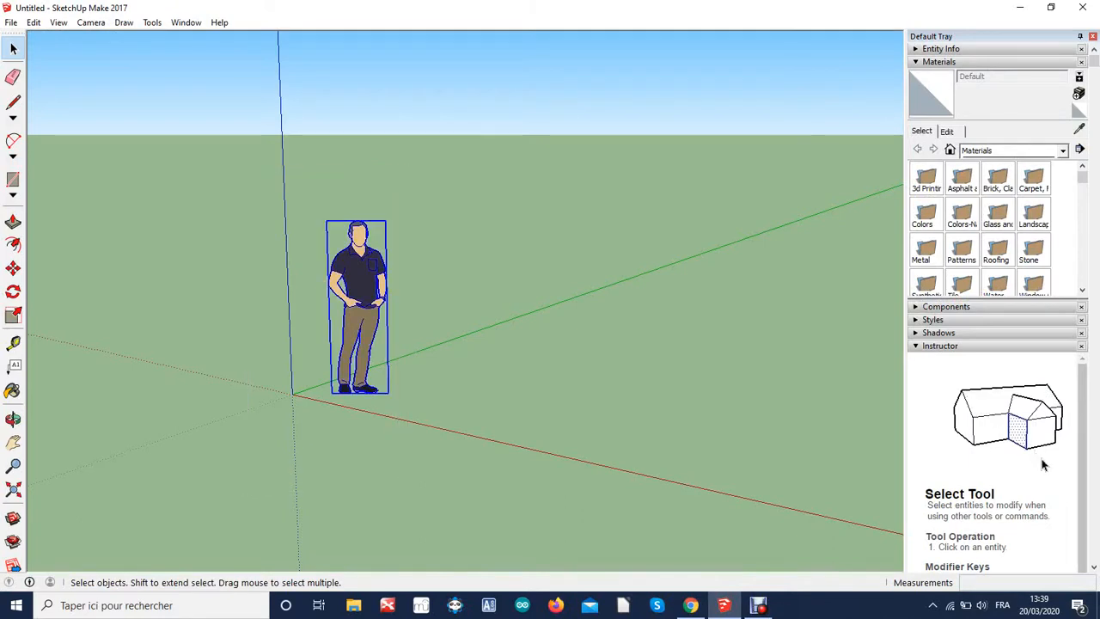
key(Delete)
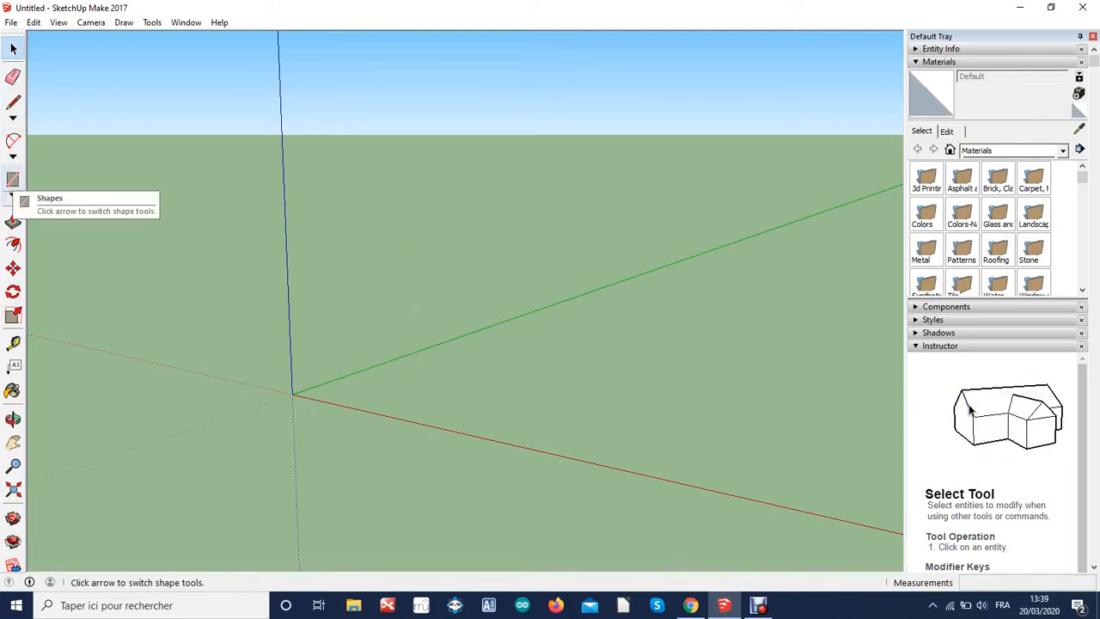
Draw a 30 m by 20 m rectangle on the ground plane, starting from the origin.
click(13, 179)
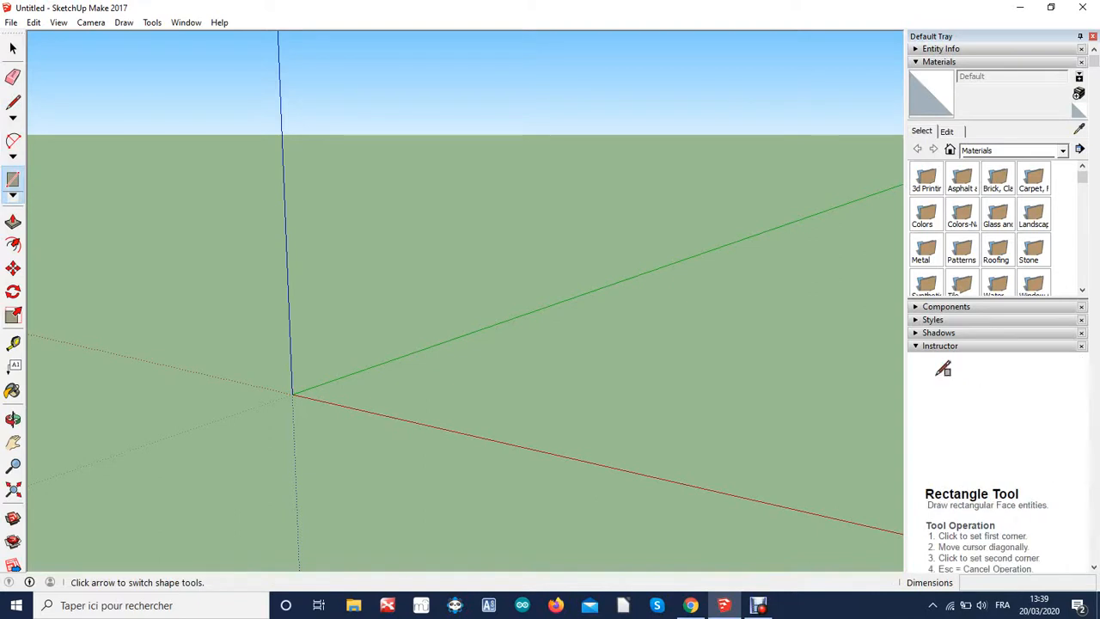
click(293, 394)
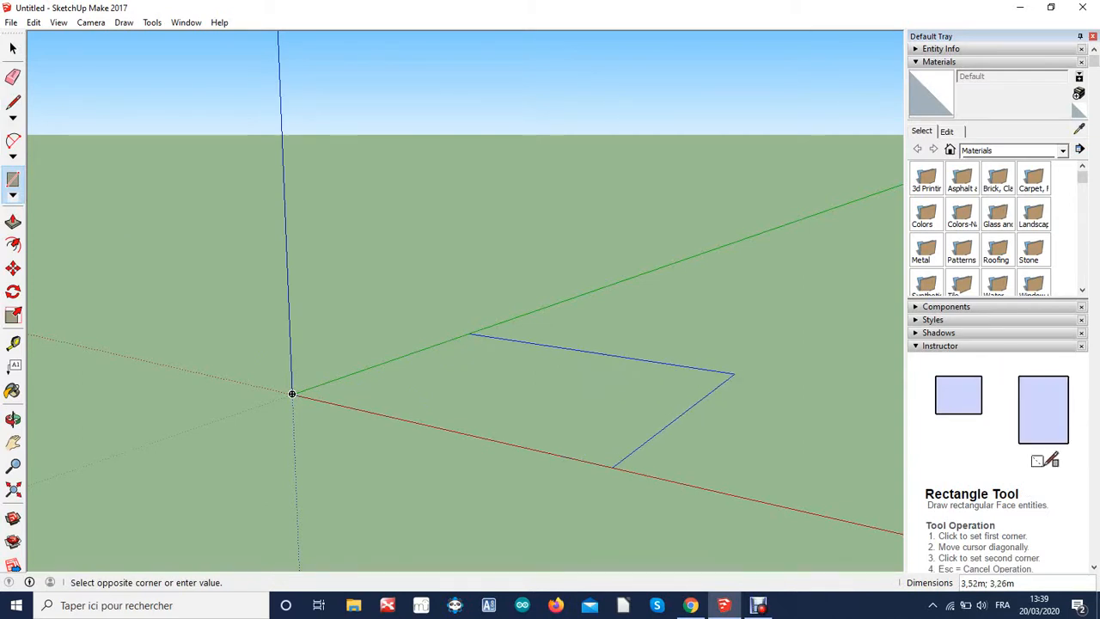
text(30)
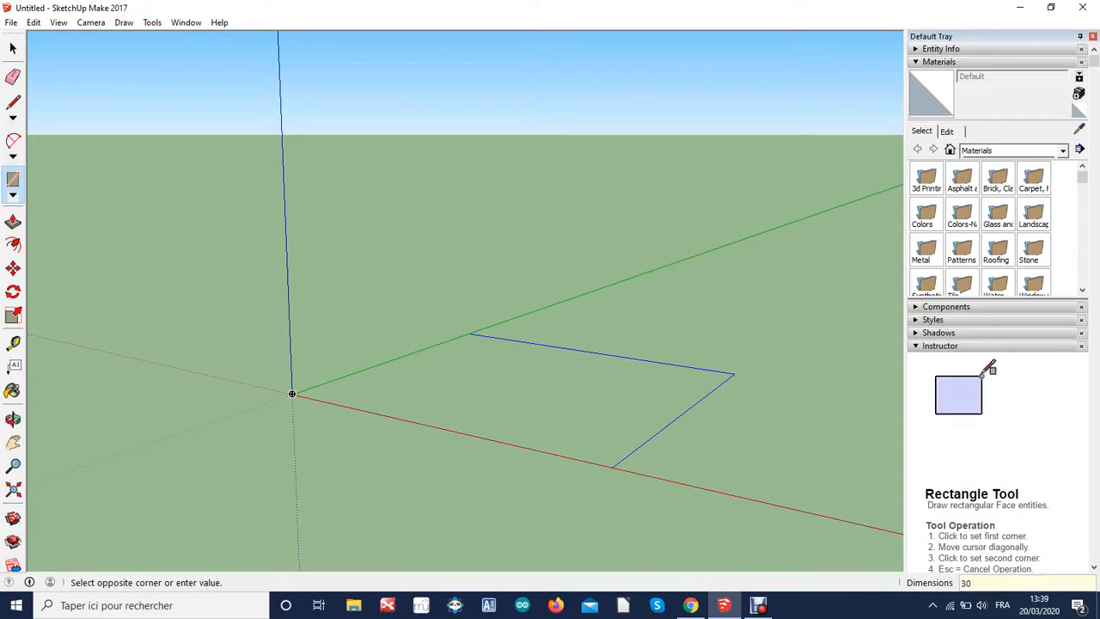
text(;)
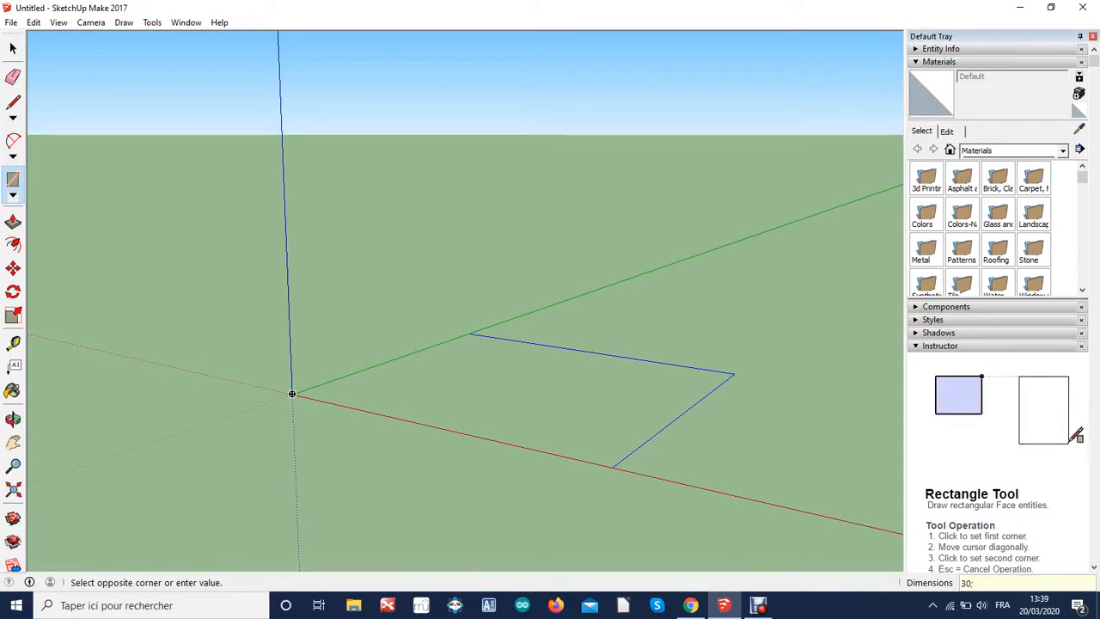
text(20)
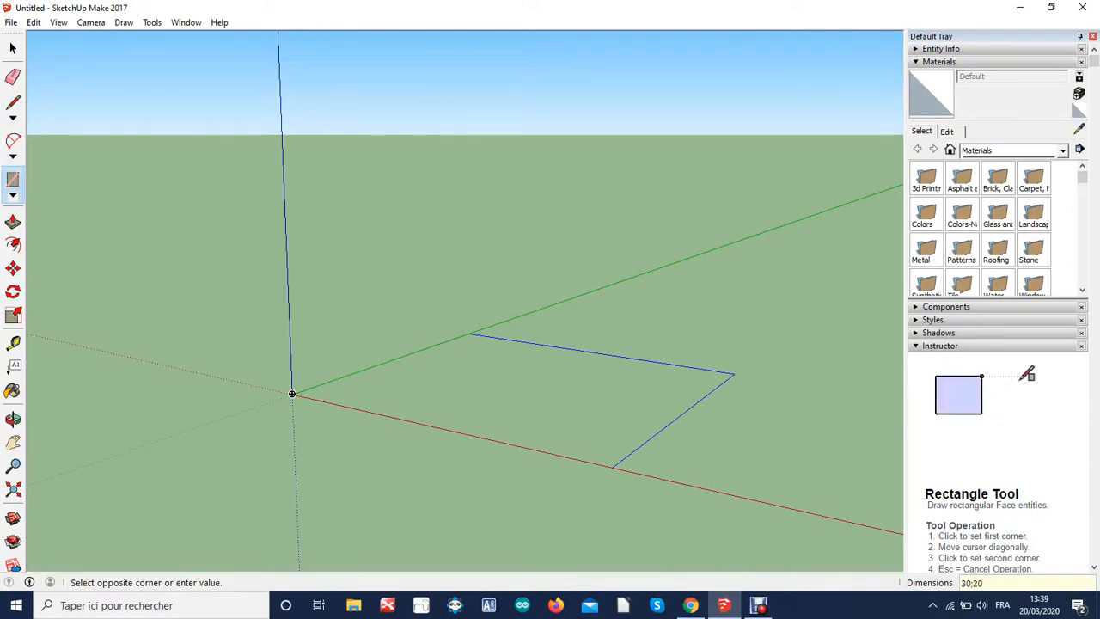
key(Return)
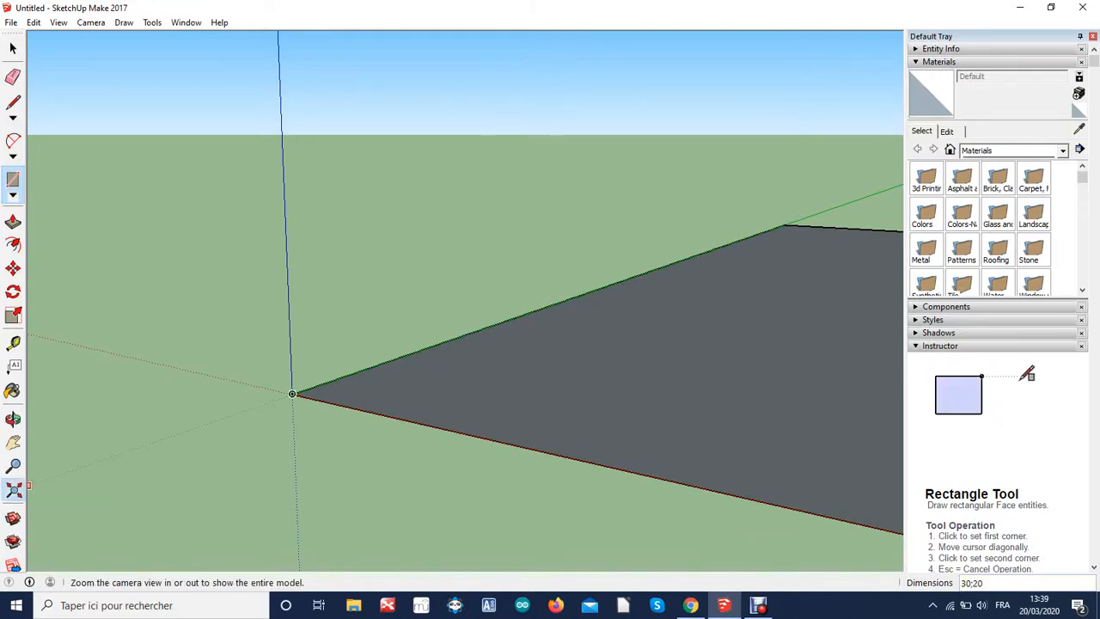
Extrude the rectangle's underside 0.3 m downward with Push/Pull to form the floor slab.
click(14, 489)
mouse_move(315, 331)
middle_down()
mouse_move(325, 442)
mouse_move(330, 320)
middle_up()
scroll(326, 441, up, 1)
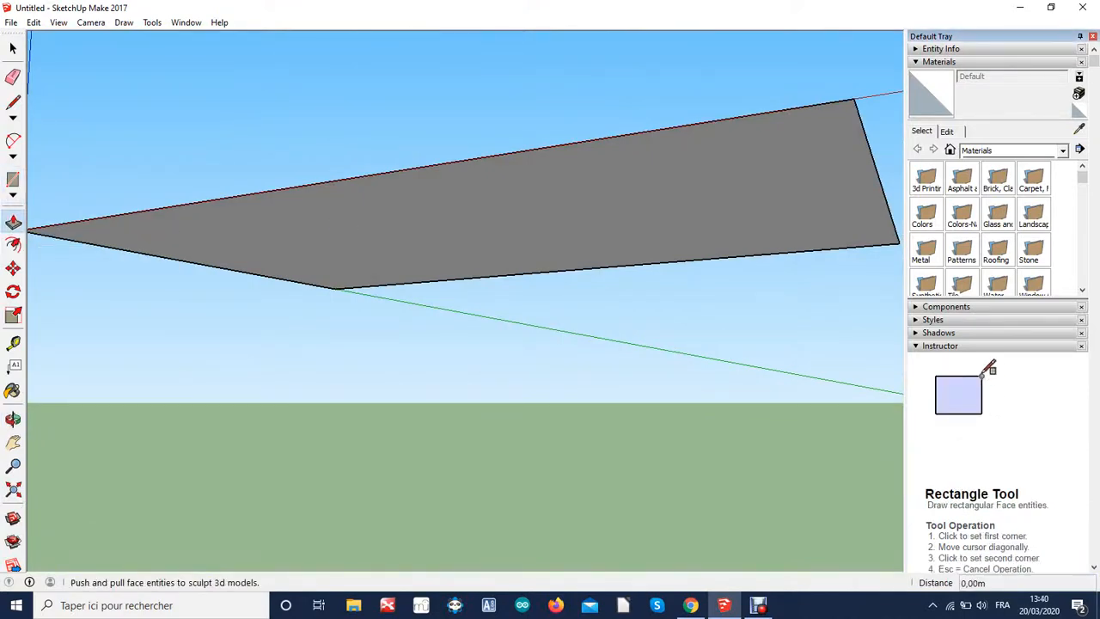
click(14, 224)
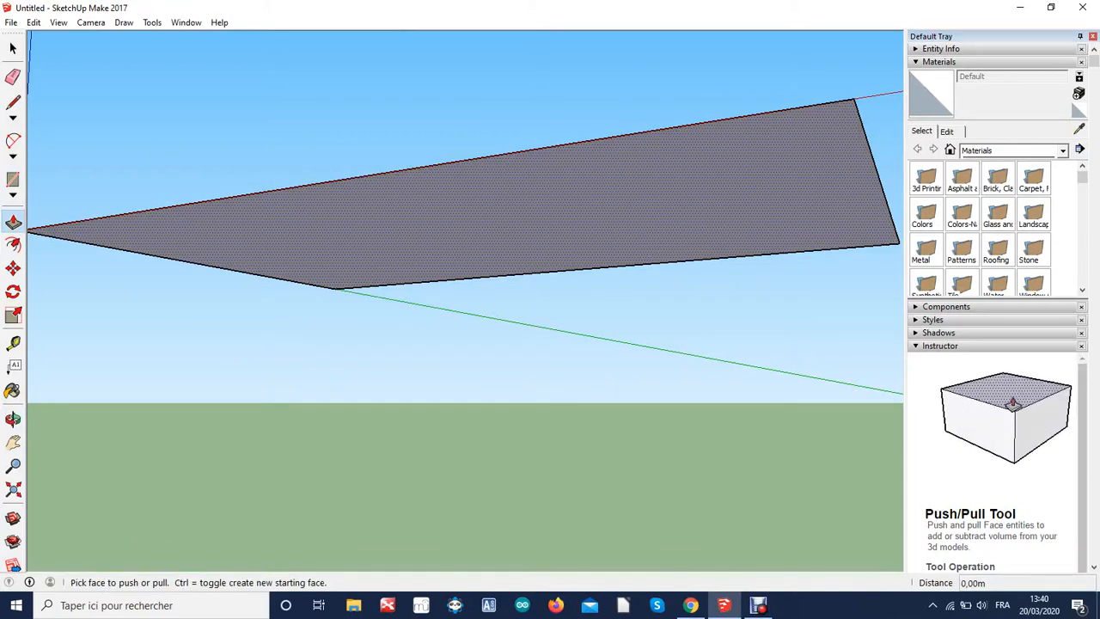
drag(481, 219, 482, 358)
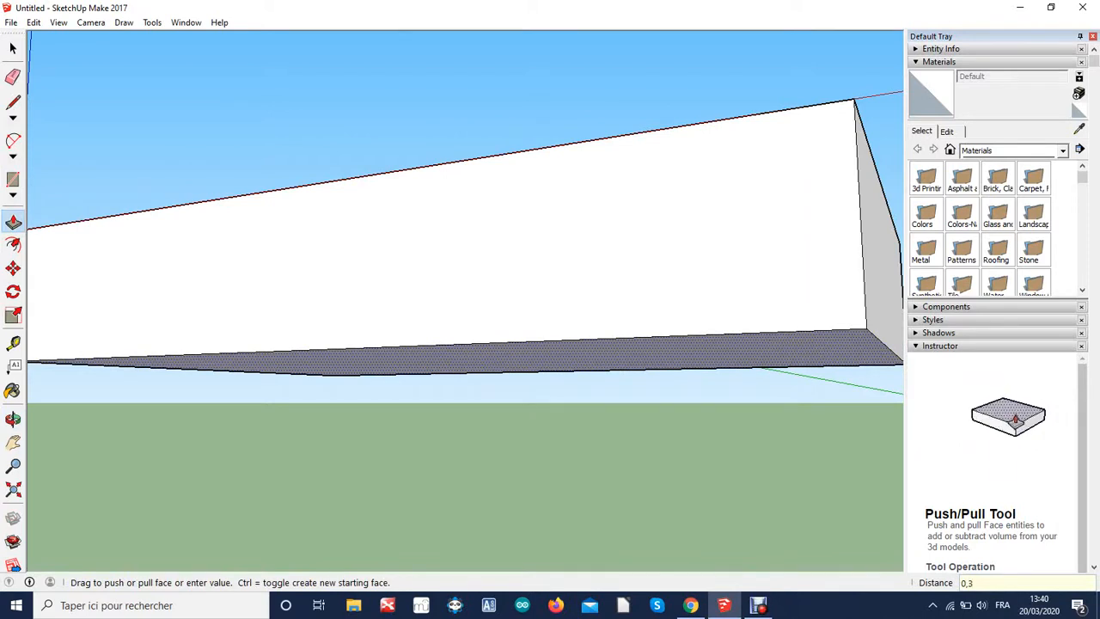
key(Return)
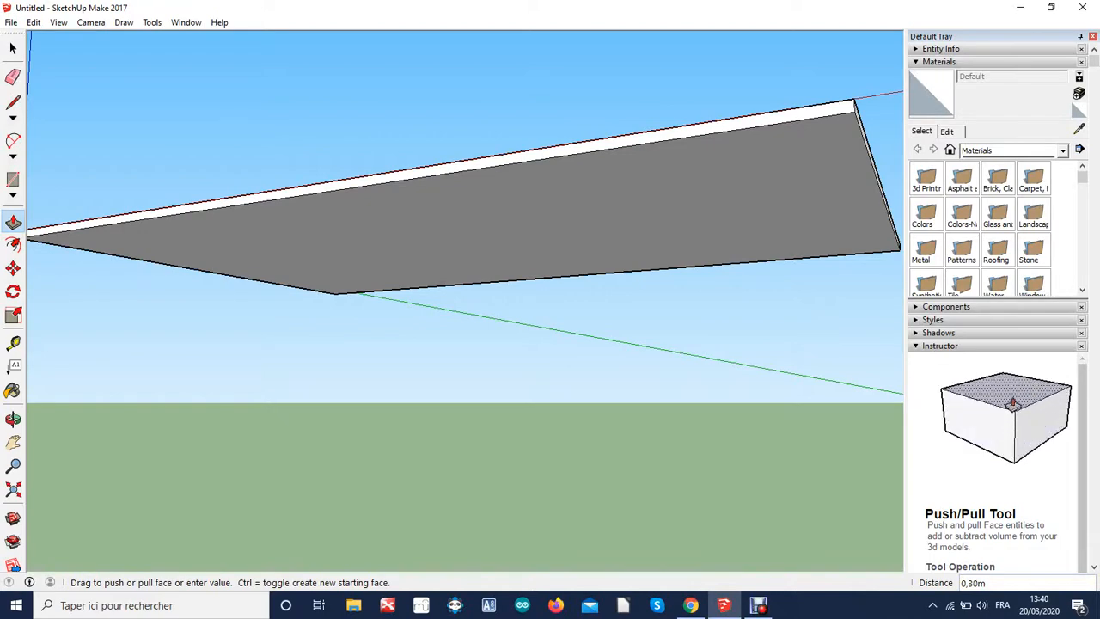
Offset the slab's top face outline 0.2 m inward to mark the thickness of the outer walls.
middle_drag(465, 257, 465, 358)
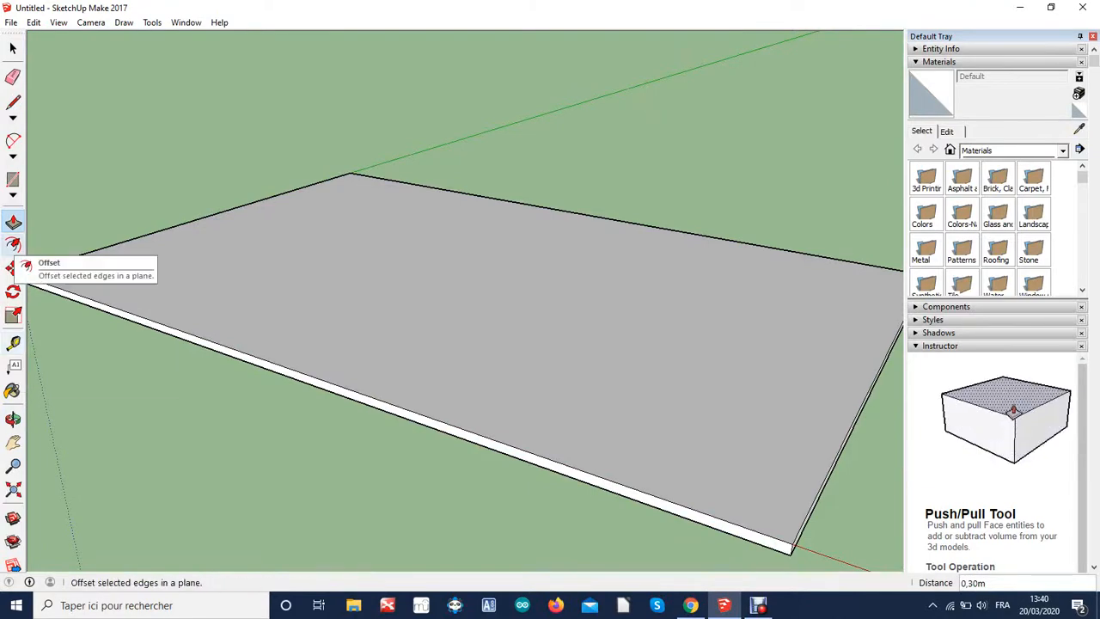
click(13, 246)
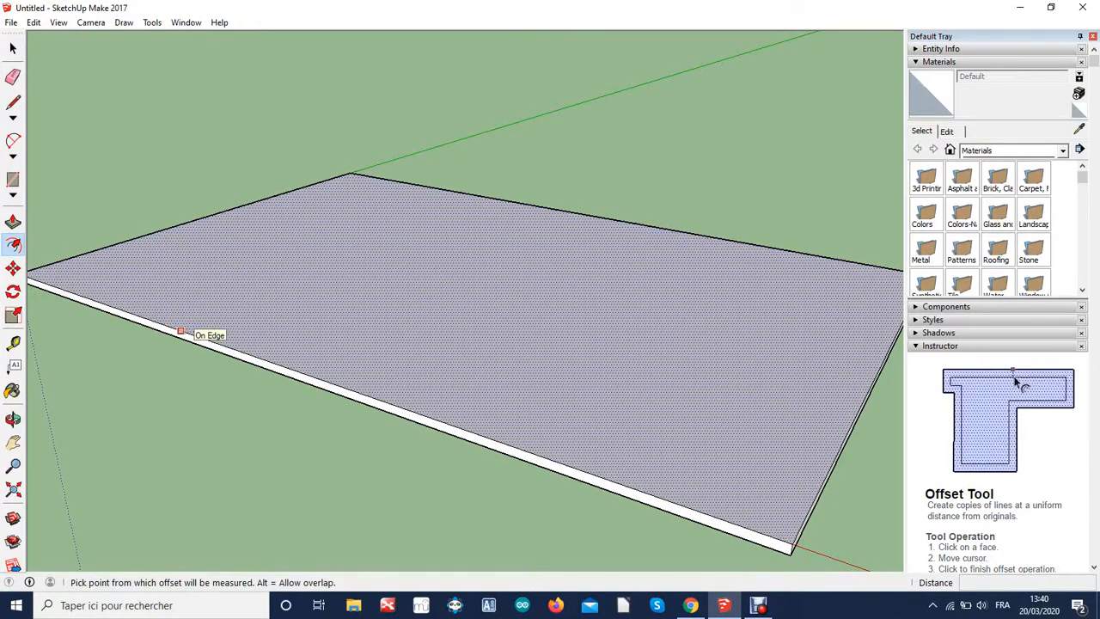
click(182, 331)
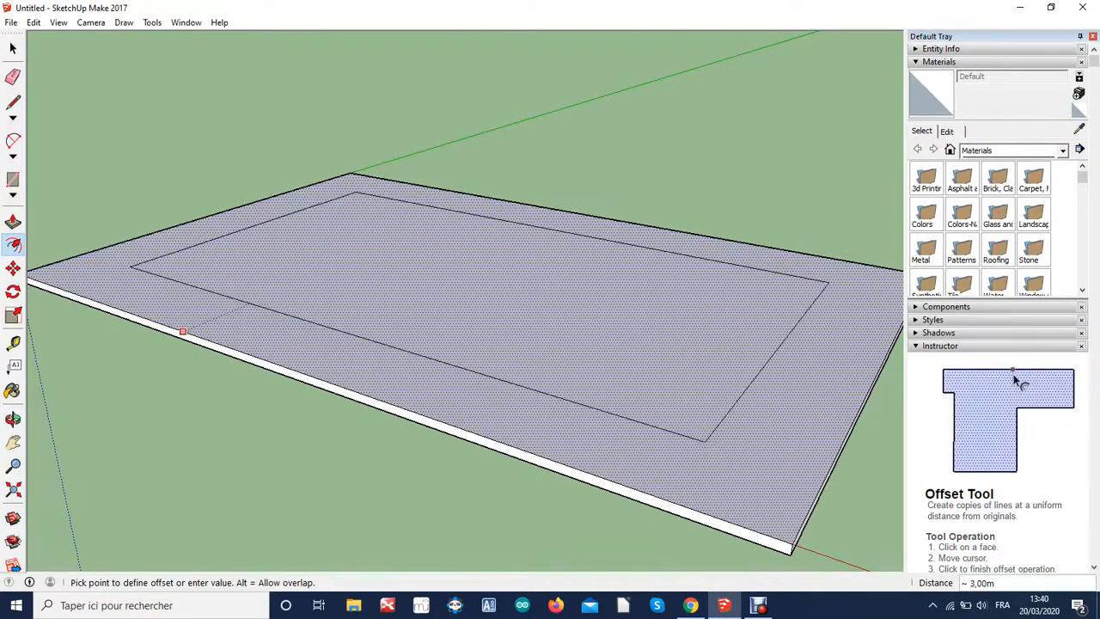
text(0)
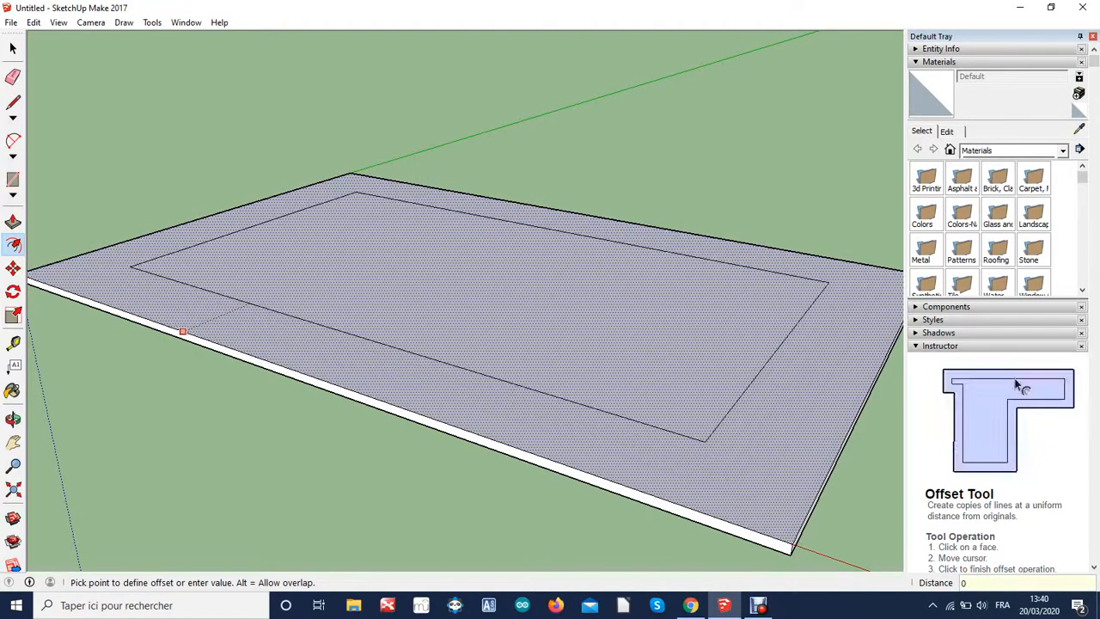
text(,2)
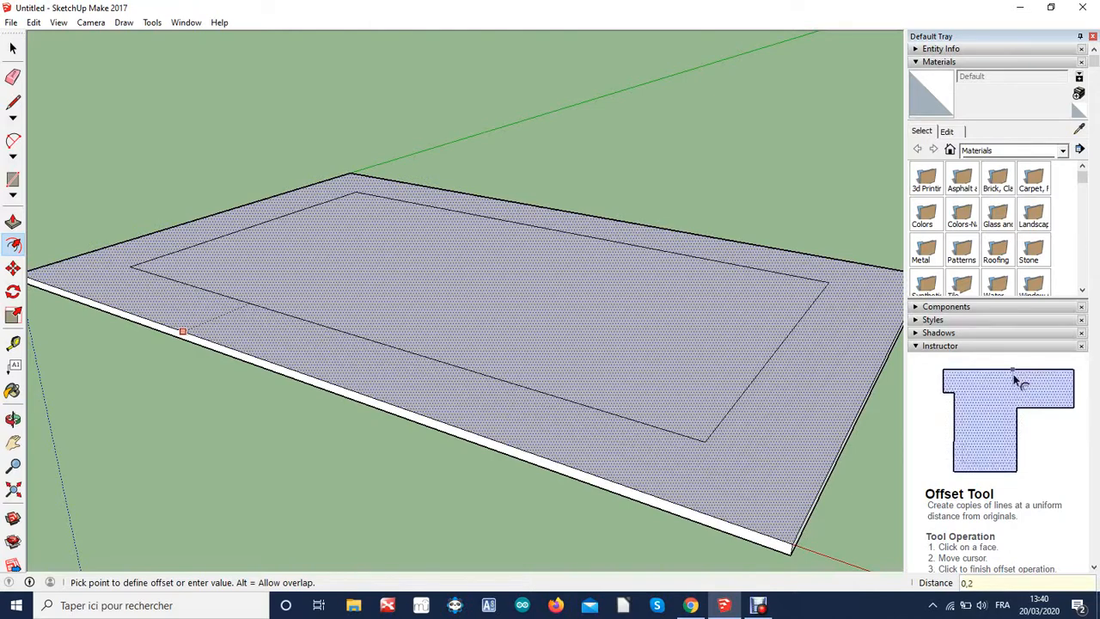
key(Return)
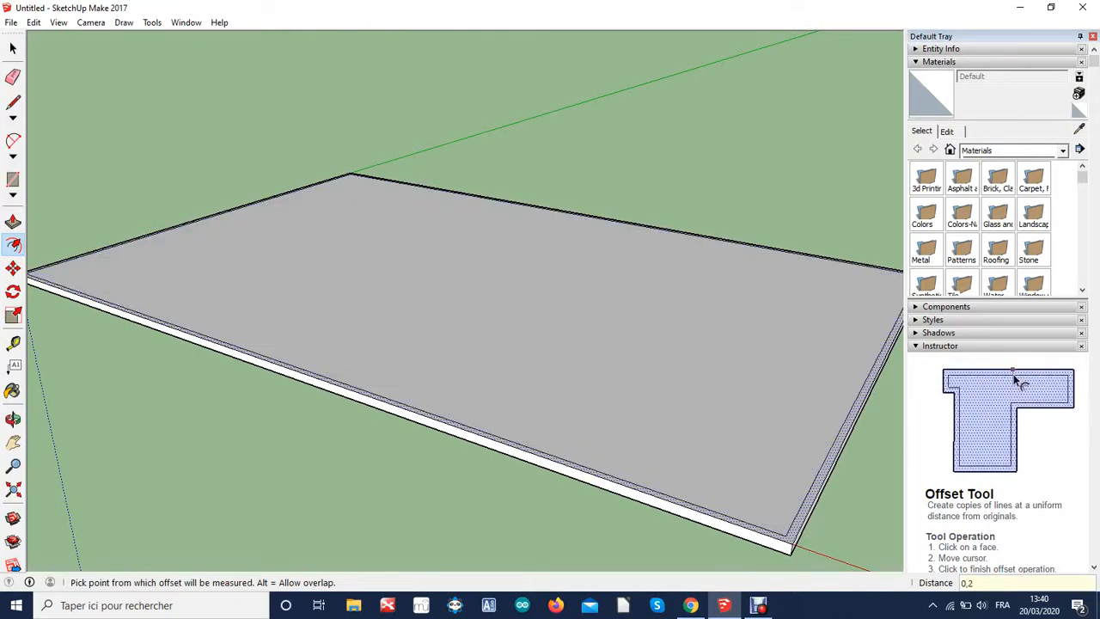
click(196, 333)
key(Escape)
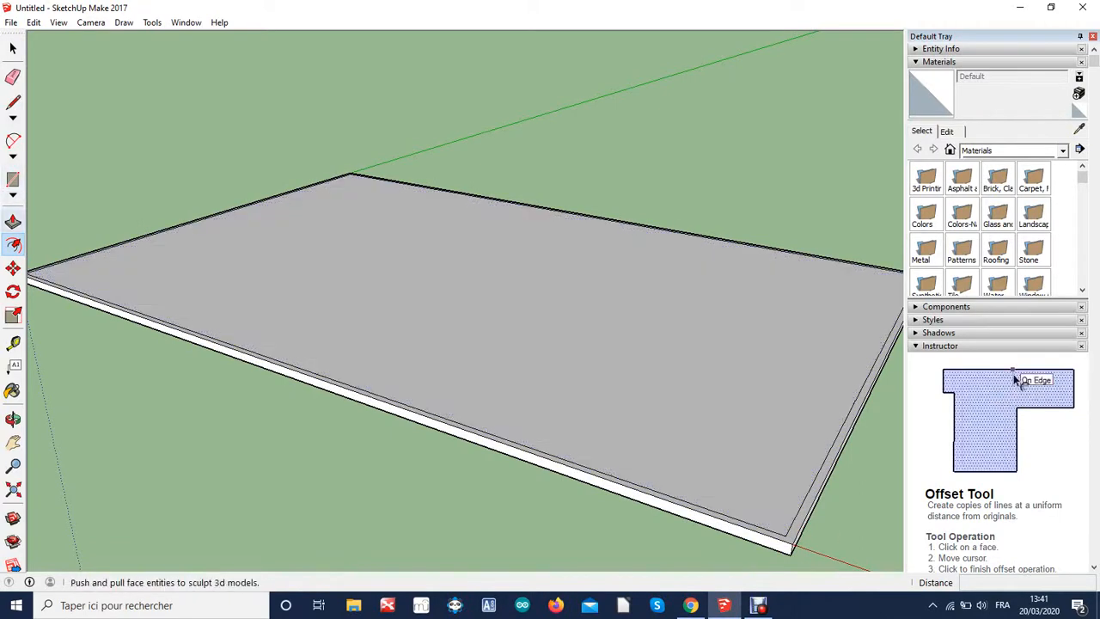
Raise the narrow border face around the slab 2.5 m with Push/Pull to build the outer walls.
click(13, 221)
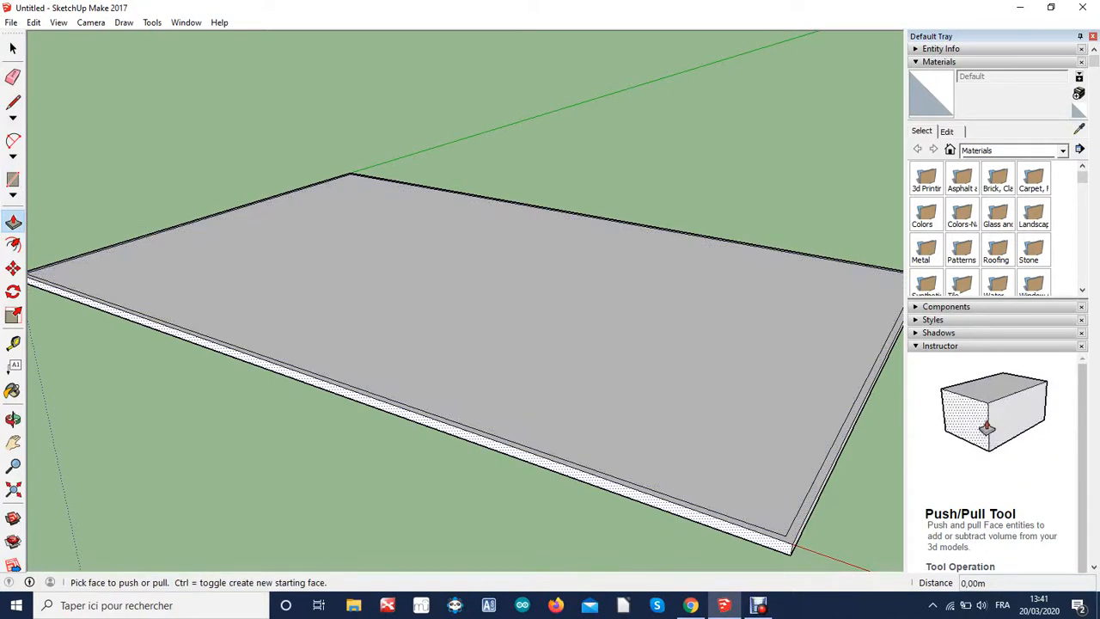
click(806, 507)
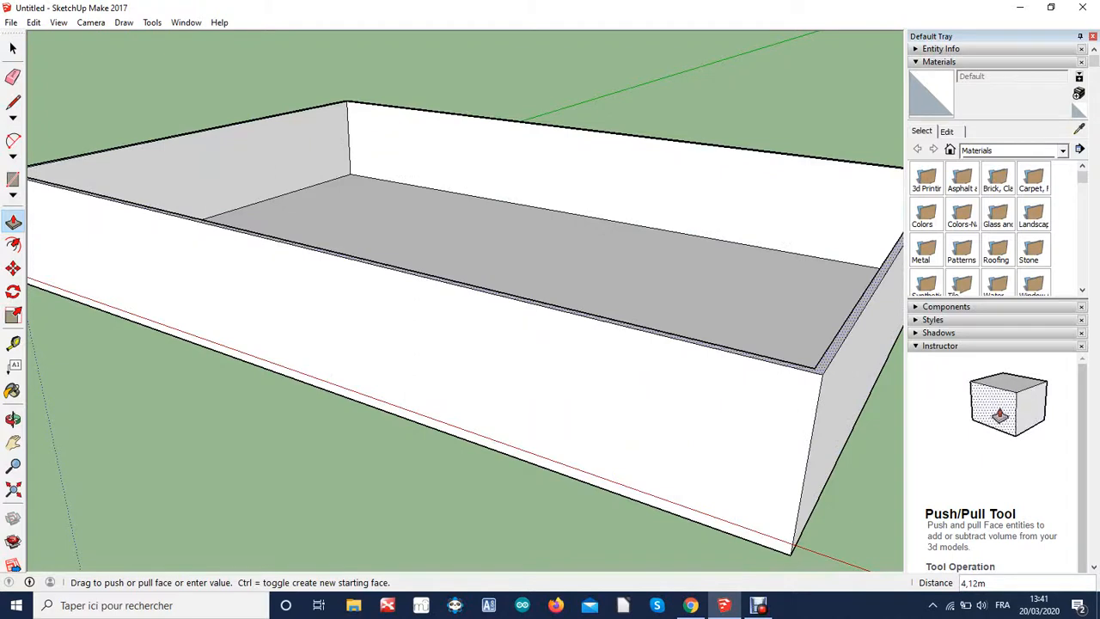
text(2,)
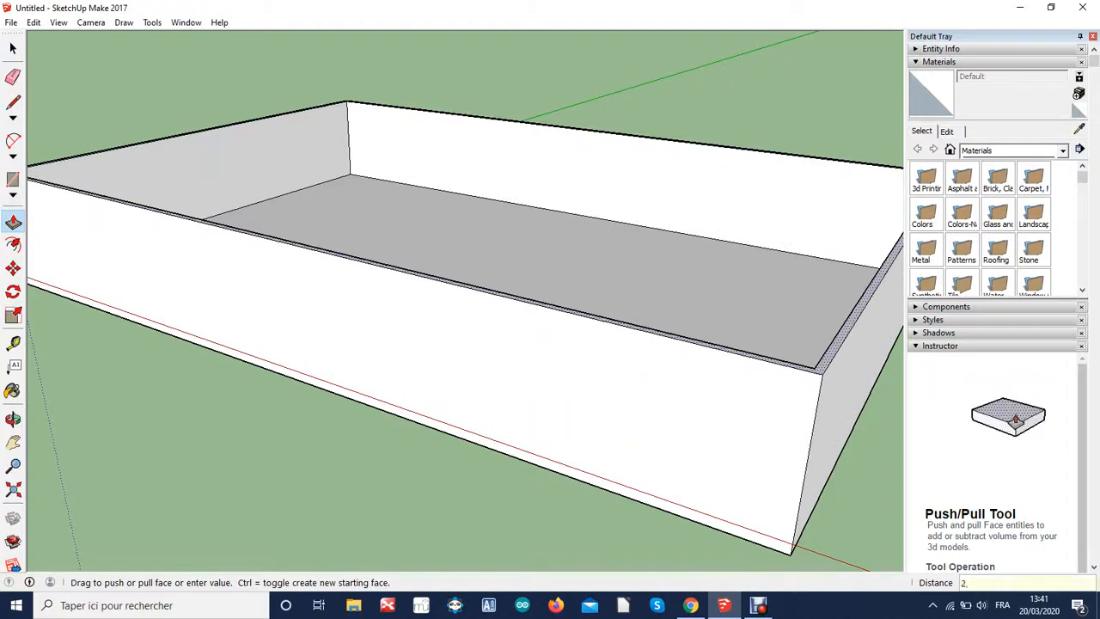
text(5)
key(Return)
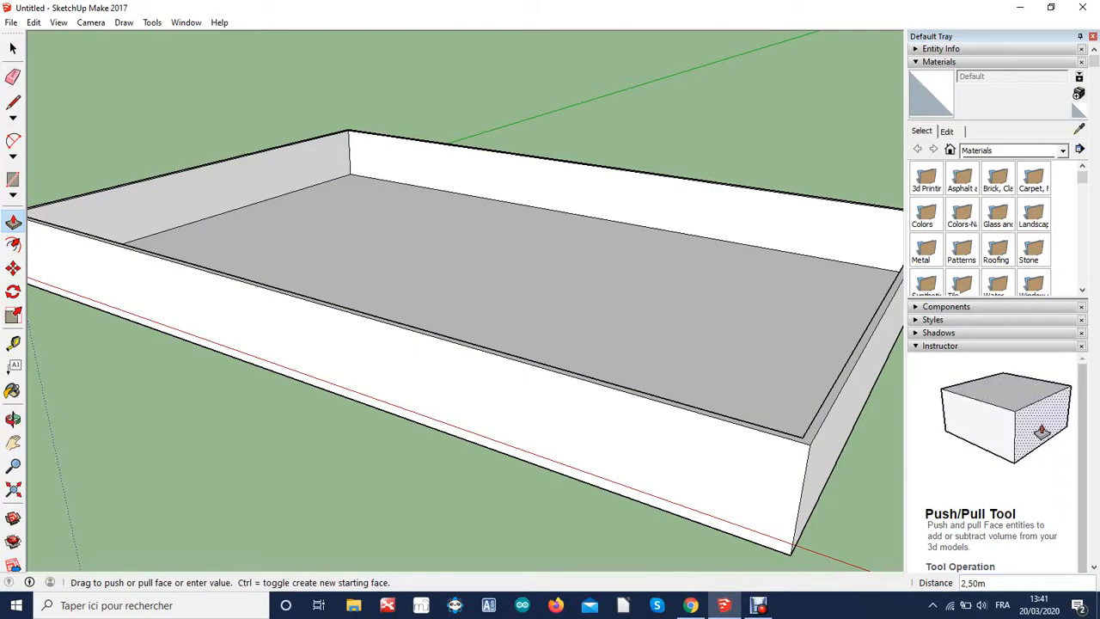
Save the model as Immeuble in the desktop's Collège 2019-20 > GoogleSketchup-5ème folder.
click(11, 23)
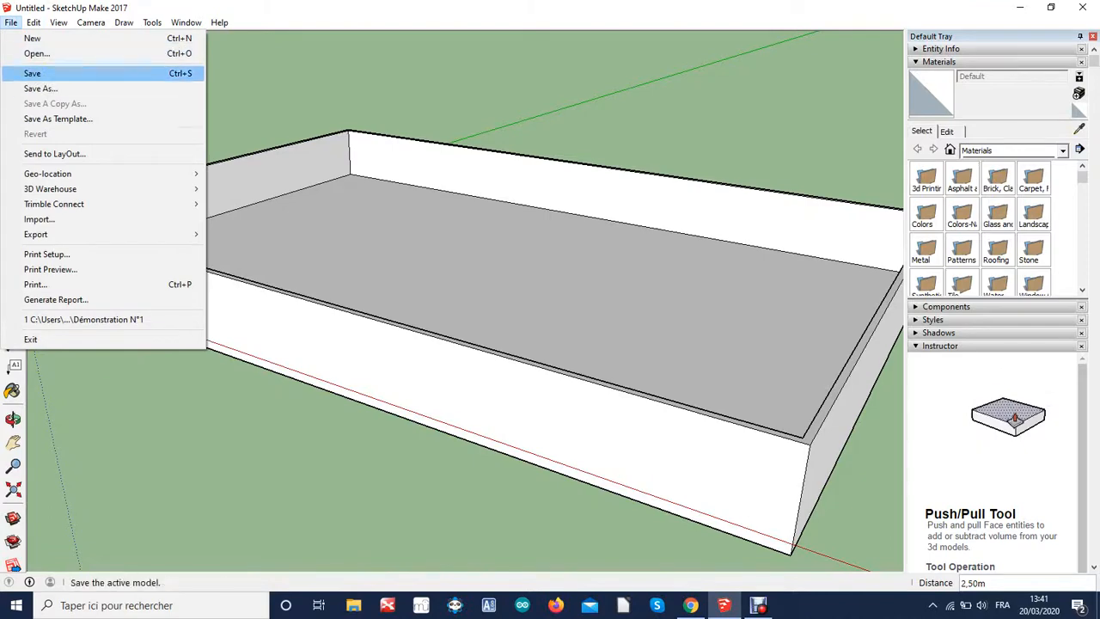
click(34, 73)
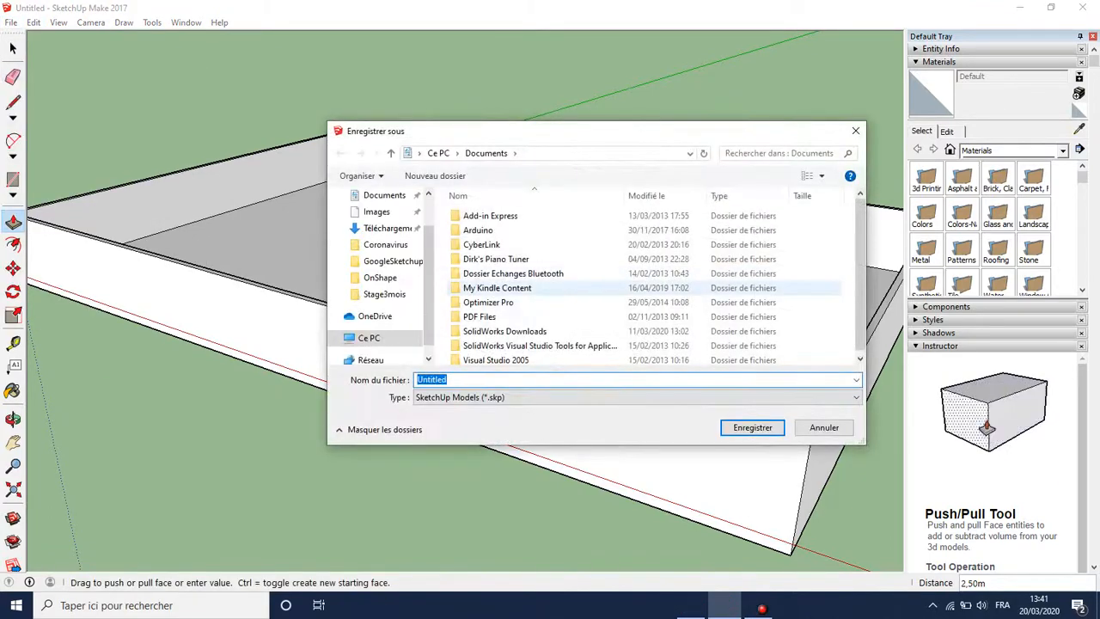
drag(429, 280, 429, 249)
click(376, 223)
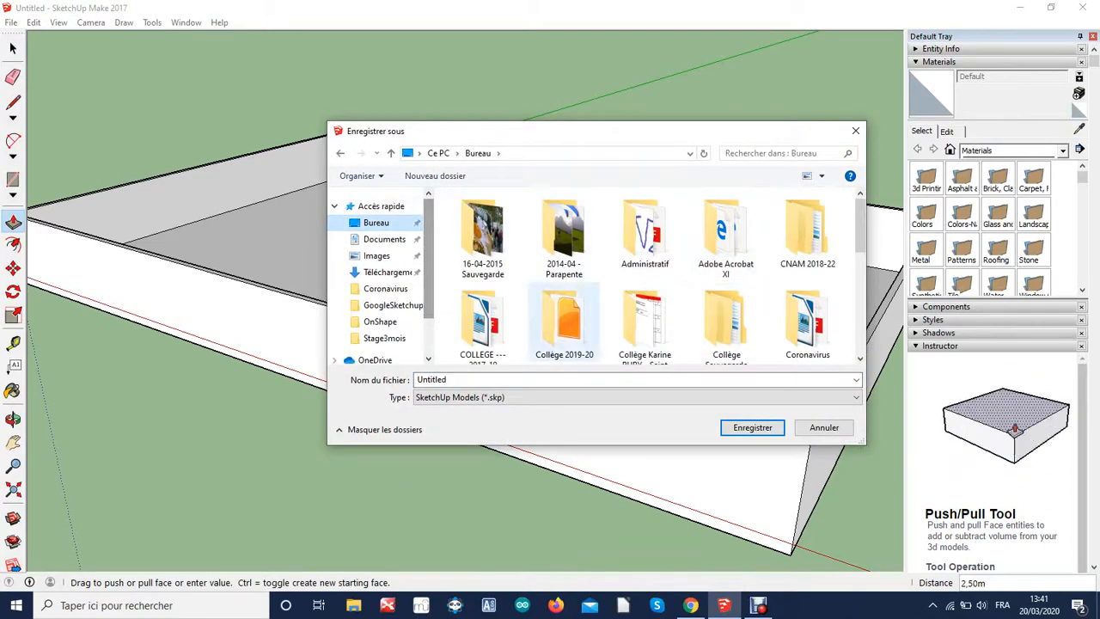
scroll(564, 322, down, 1)
double_click(564, 297)
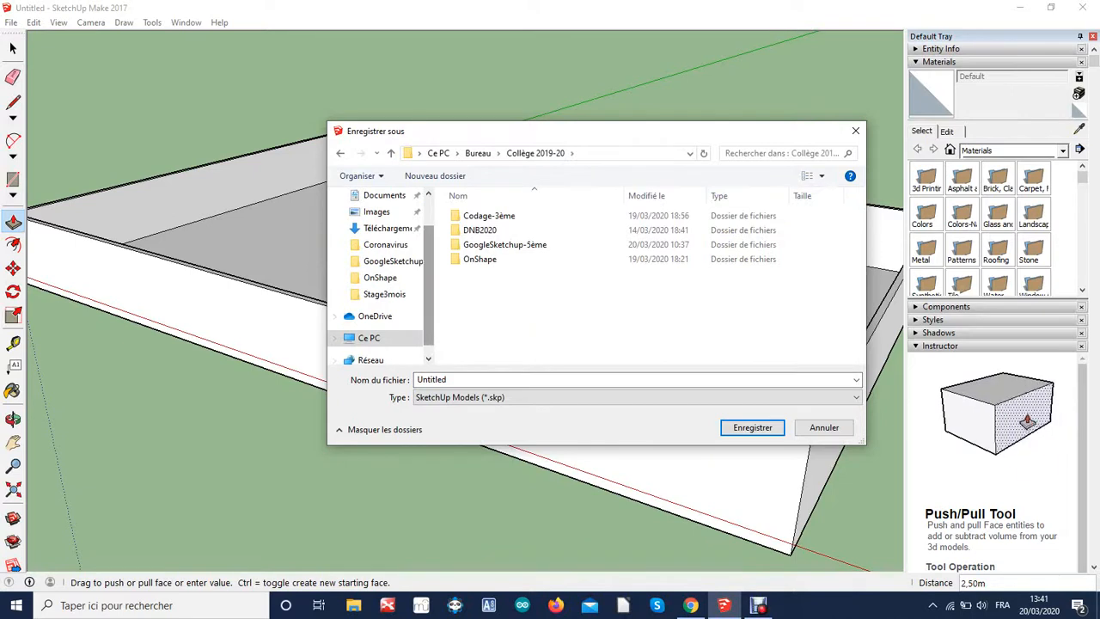
double_click(505, 244)
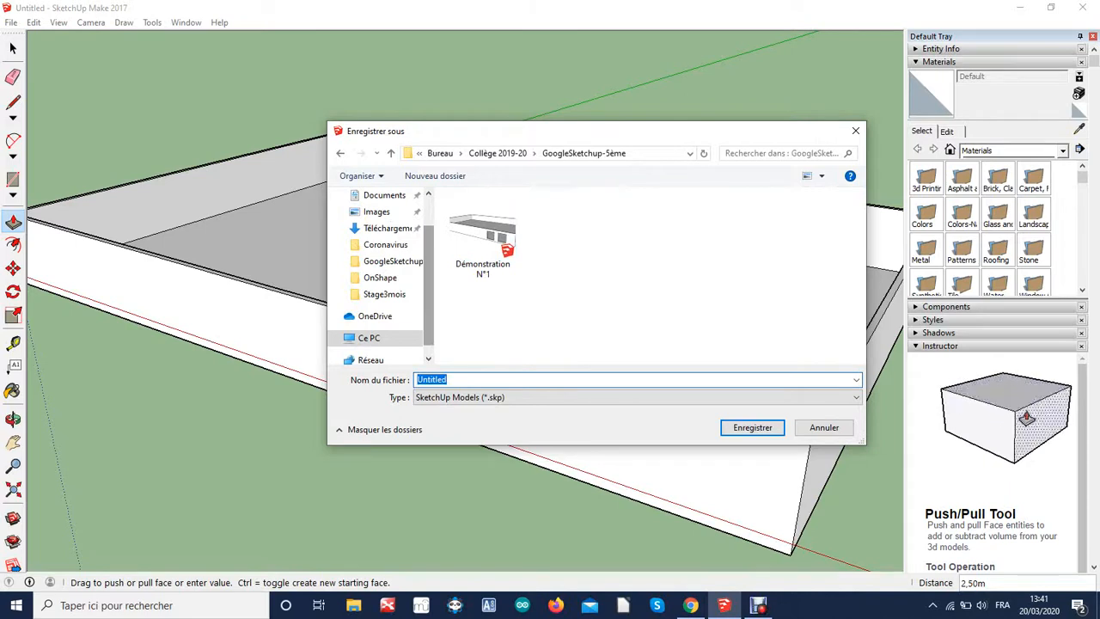
text(Immeu)
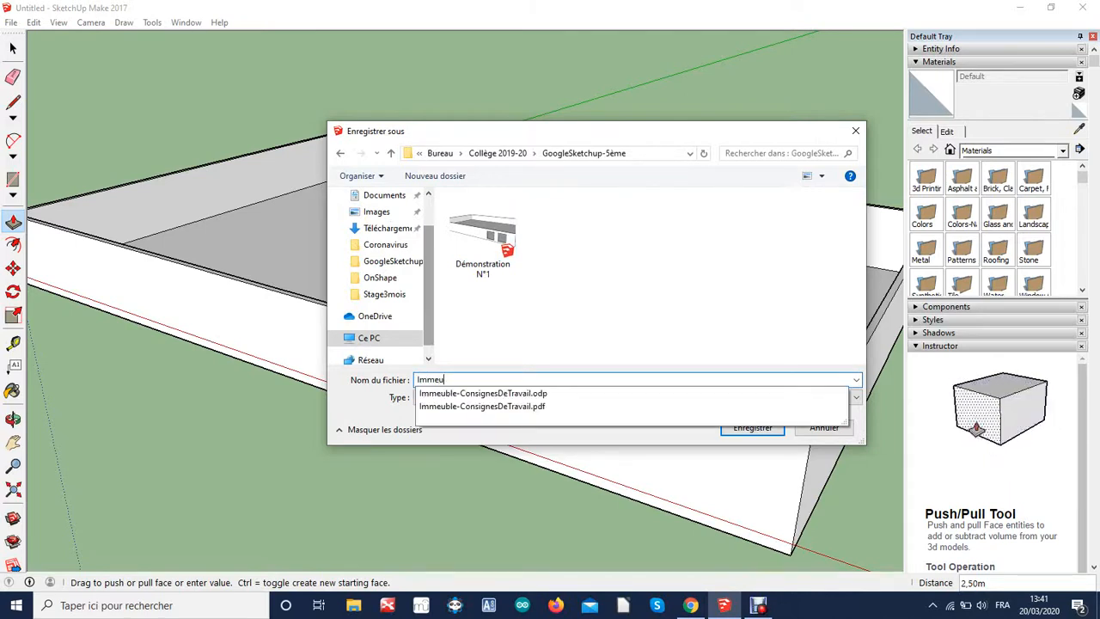
text(bl)
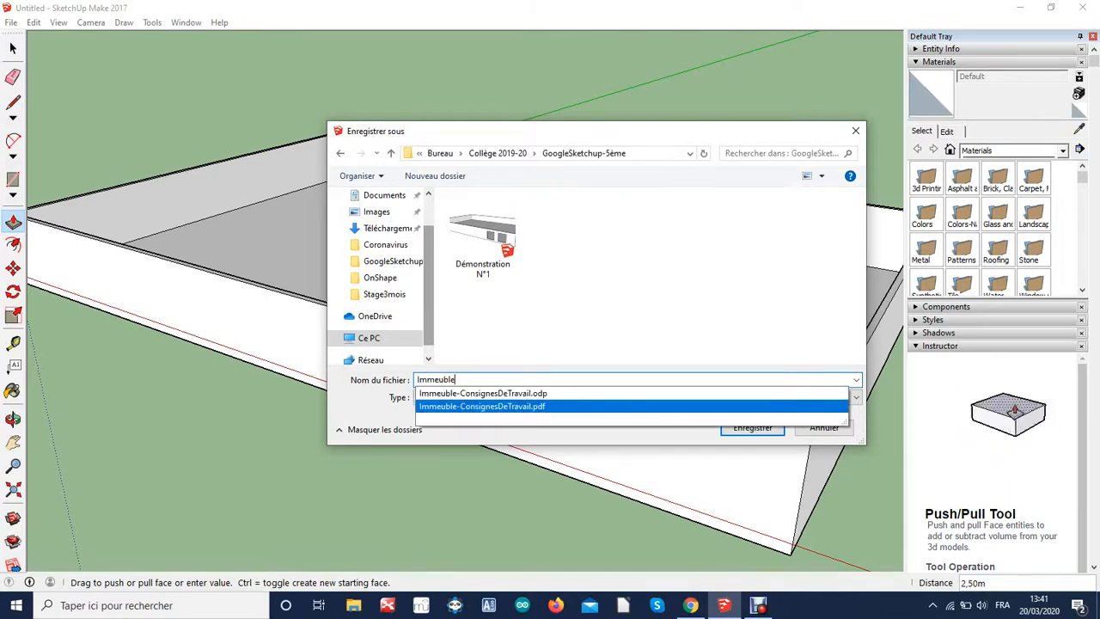
text(e)
key(Return)
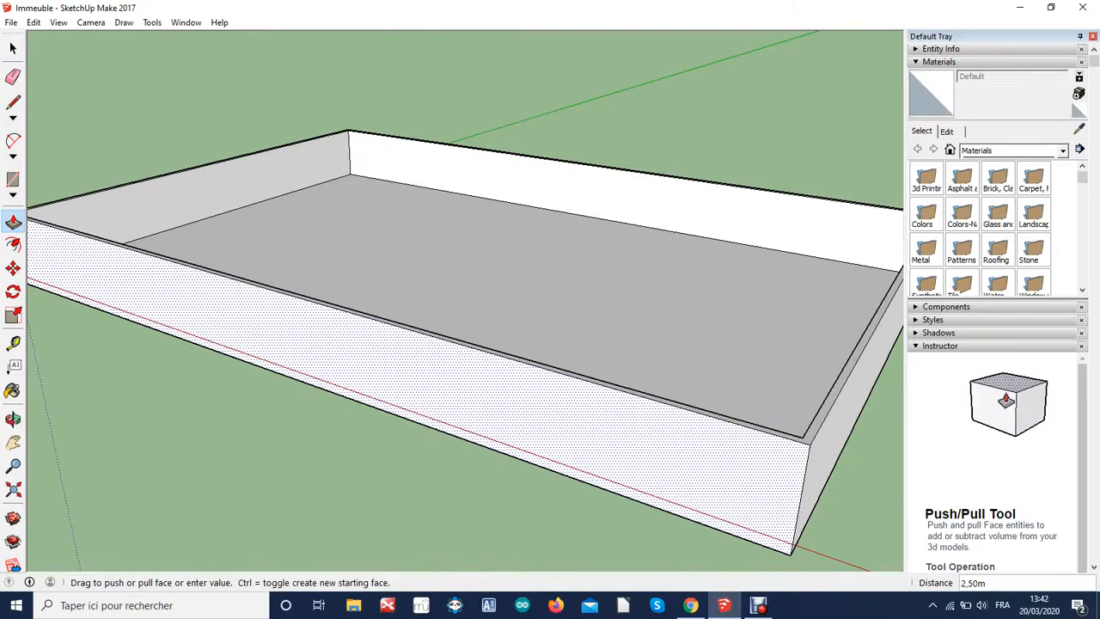
With Tape Measure, place vertical guides on the long front wall 3 m from its near corner edge and 0.8 m beyond that.
click(14, 343)
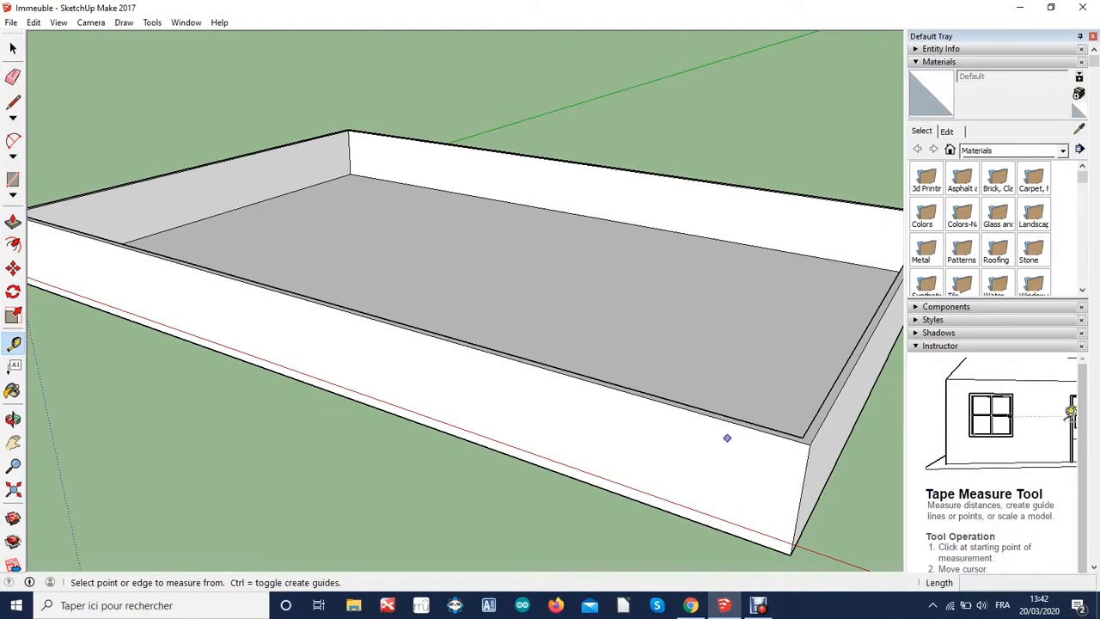
click(803, 470)
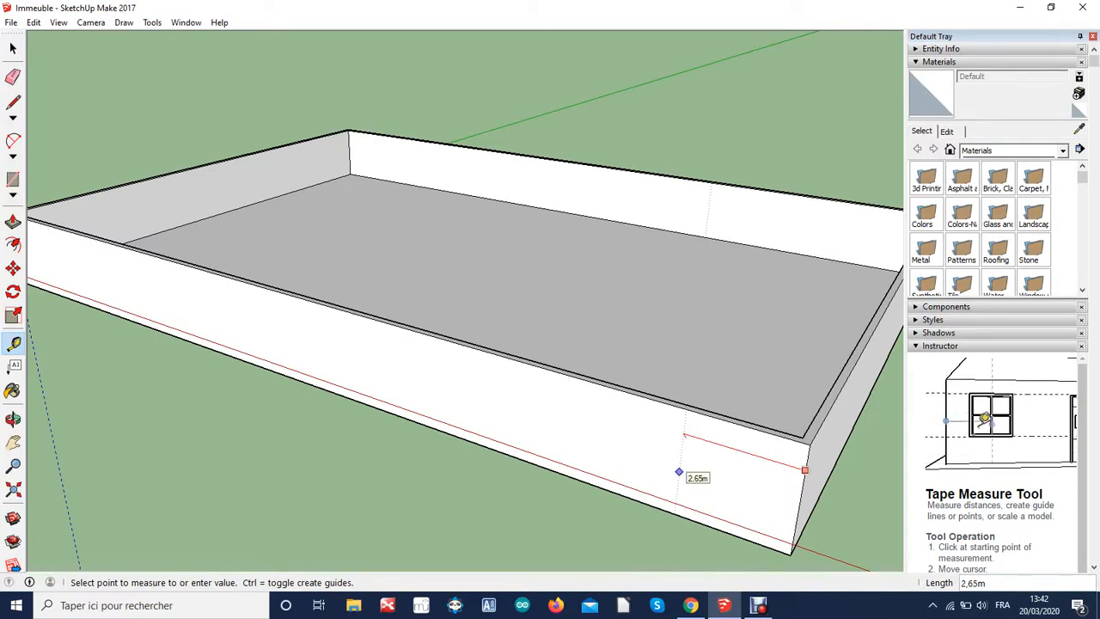
key(Return)
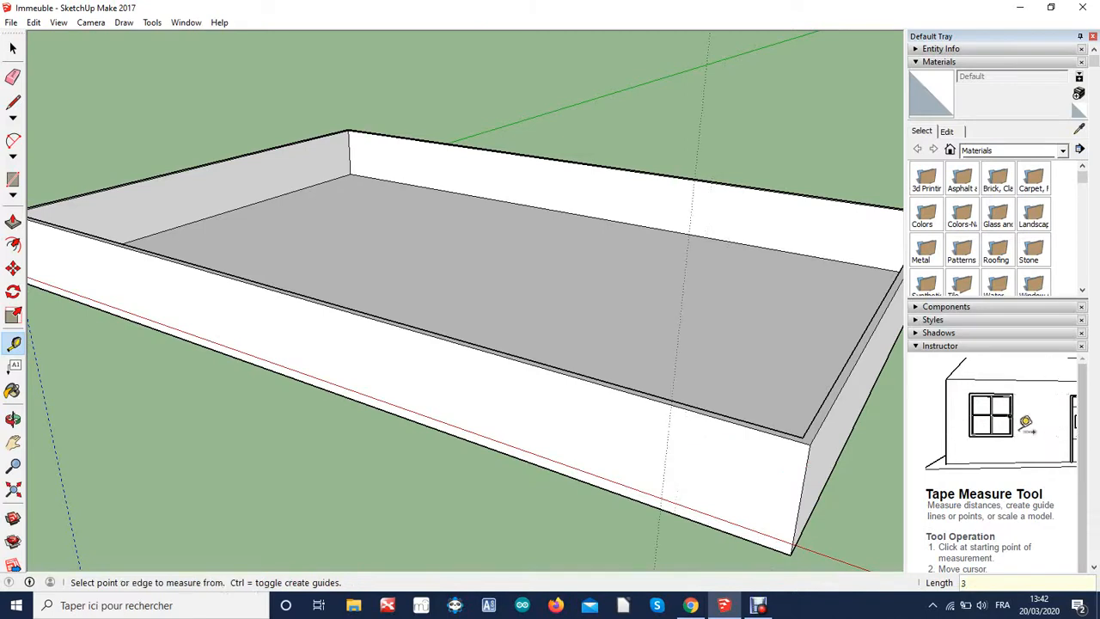
click(667, 446)
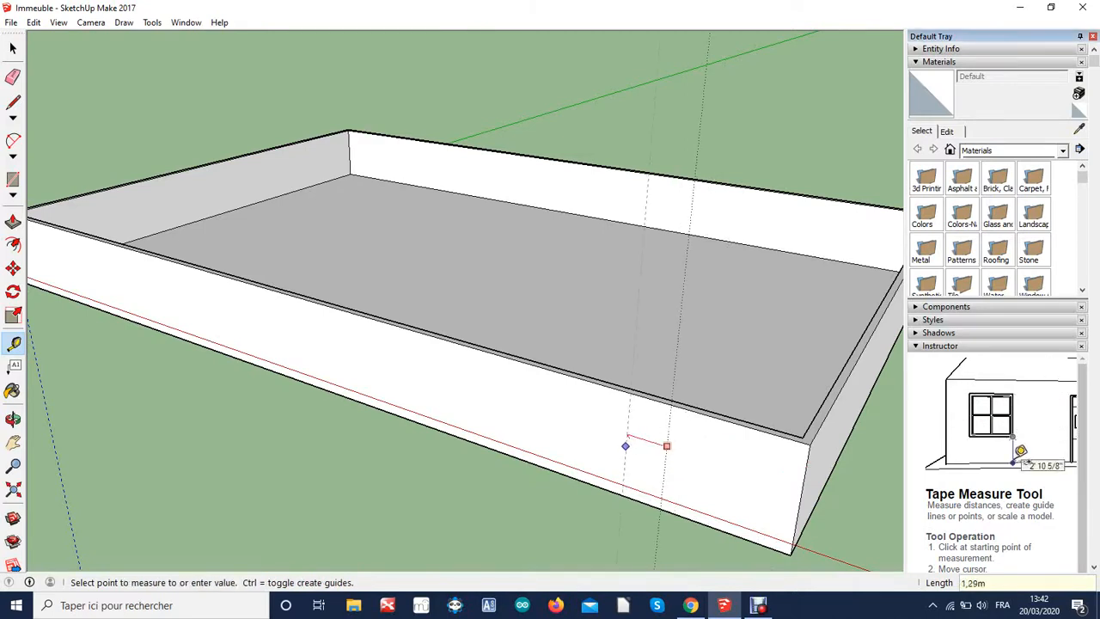
text(0,8)
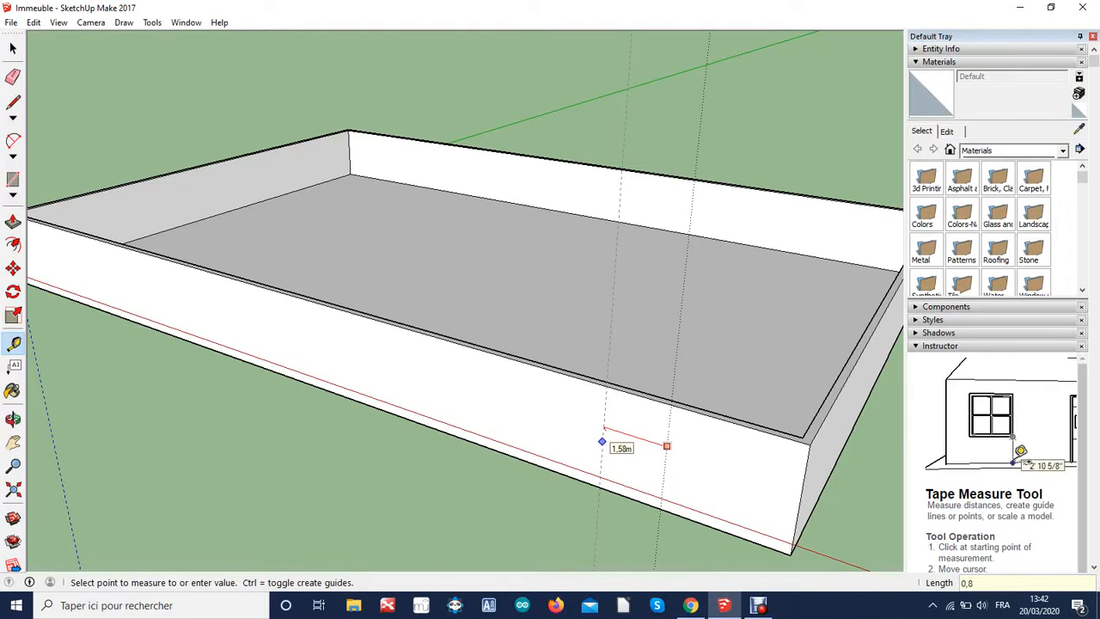
key(Return)
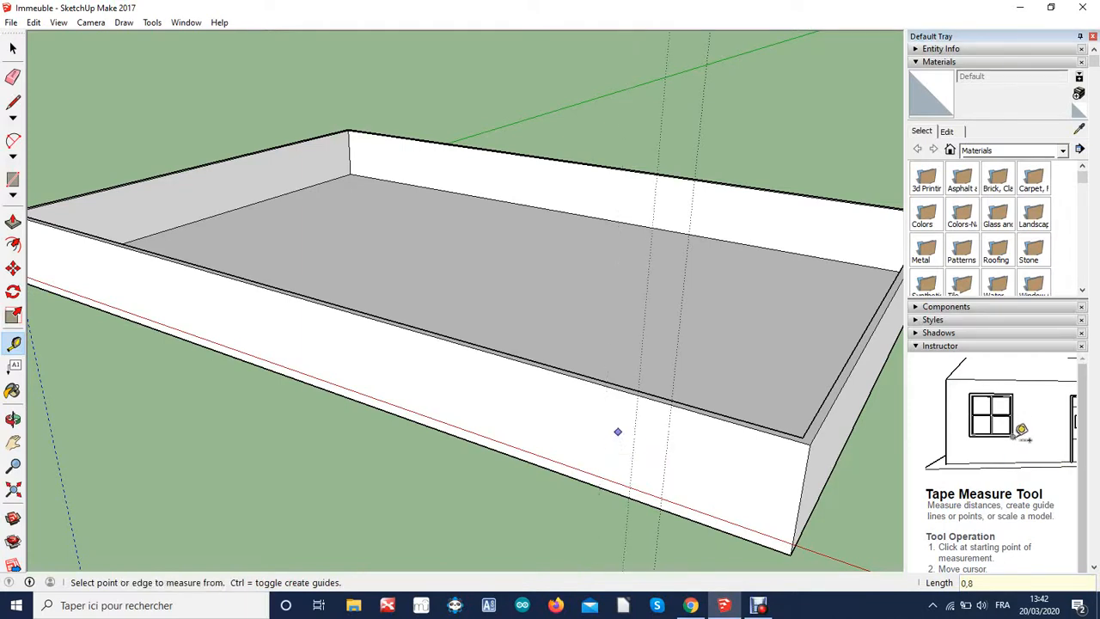
Place two more vertical guides along the front wall, 2 m past the last guide and another 0.8 m further.
click(635, 424)
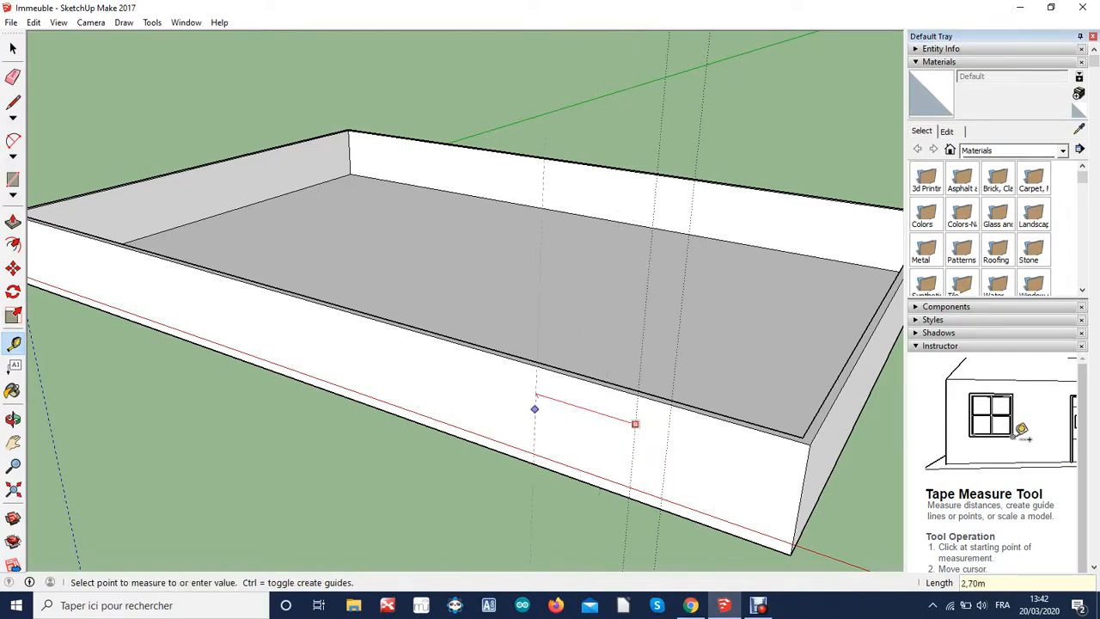
text(2)
key(Return)
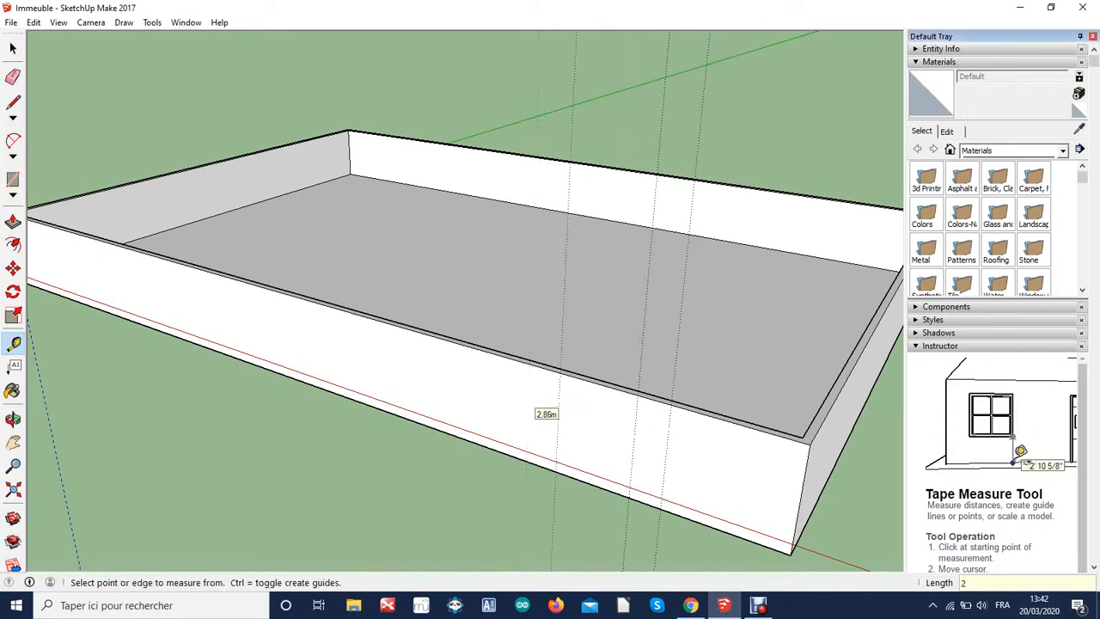
click(558, 396)
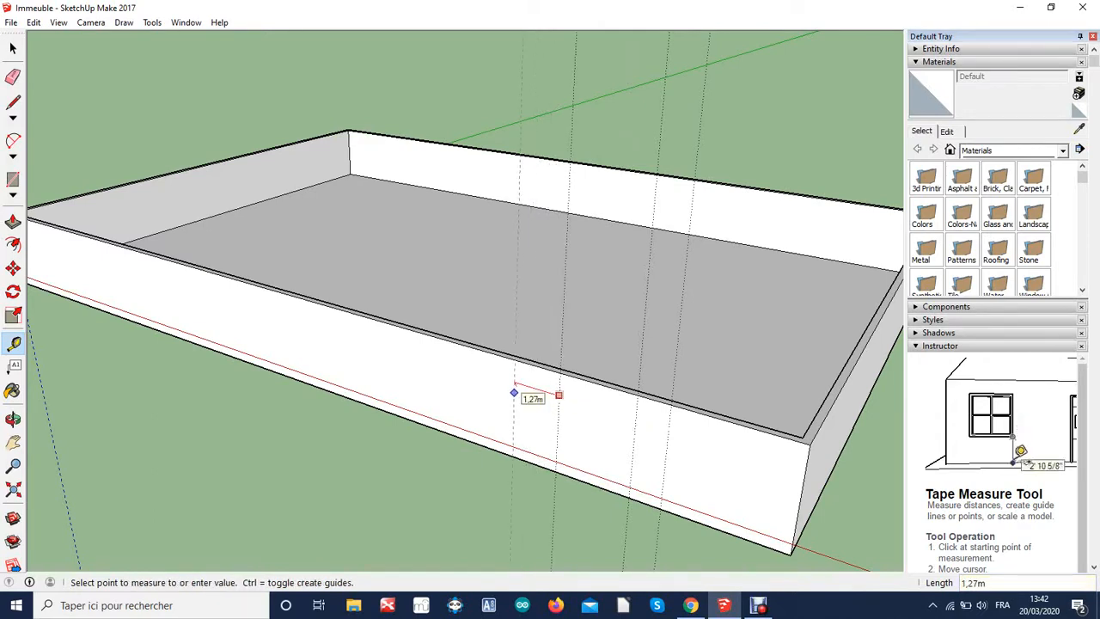
text(0,8)
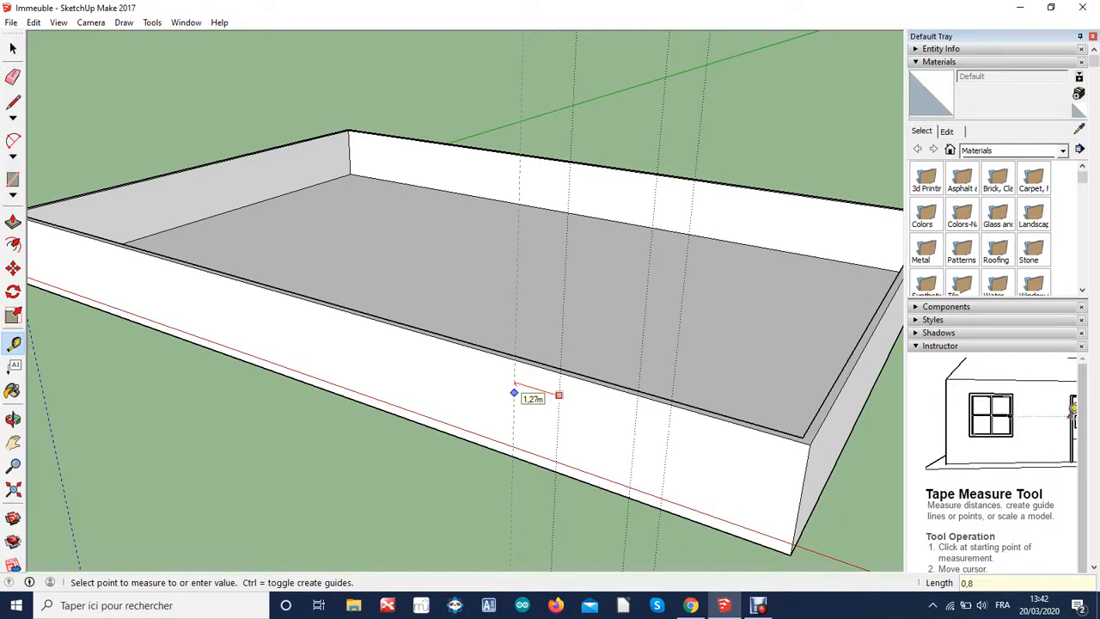
key(Return)
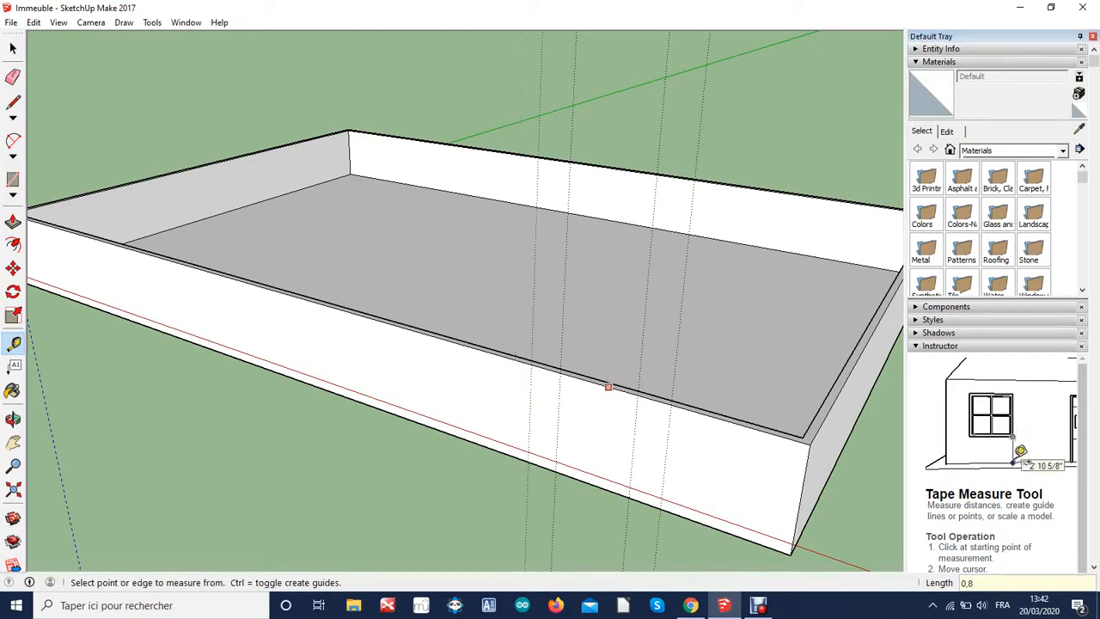
Place a horizontal guide on the front wall 0.5 m below its top edge.
click(607, 387)
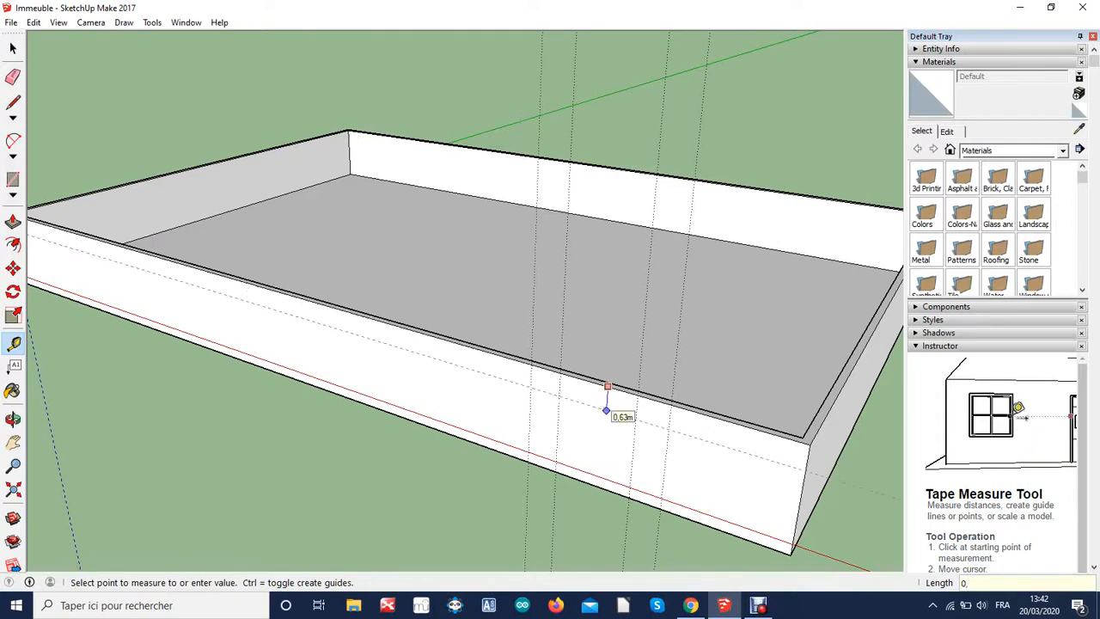
text(0,5)
key(Return)
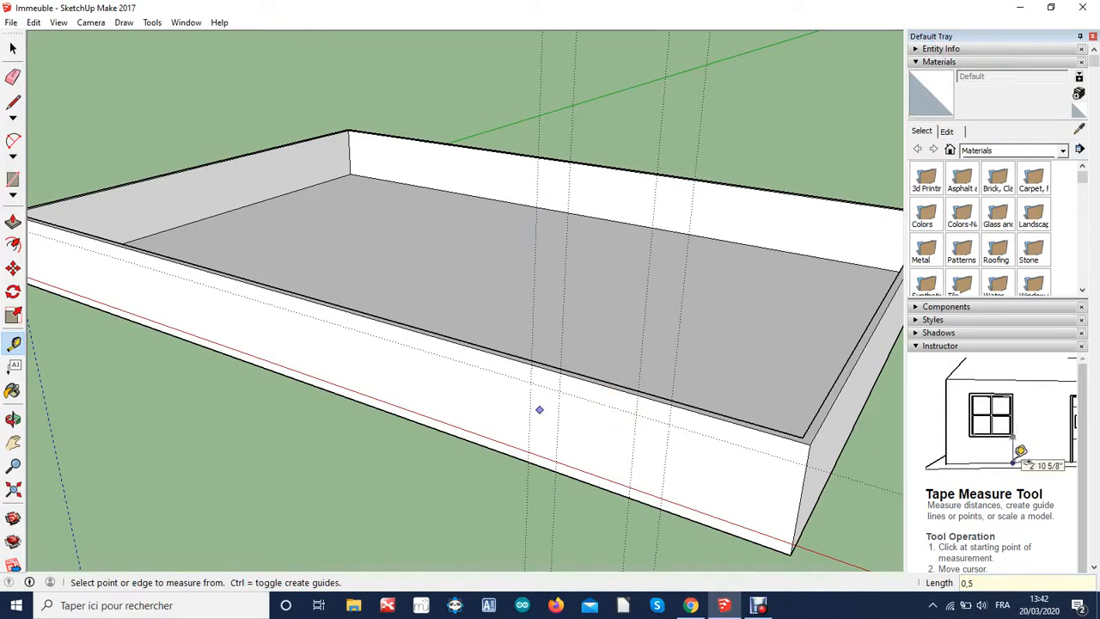
Place a vertical guide on the front wall 5 m beyond the farthest vertical guide from the near corner.
click(530, 416)
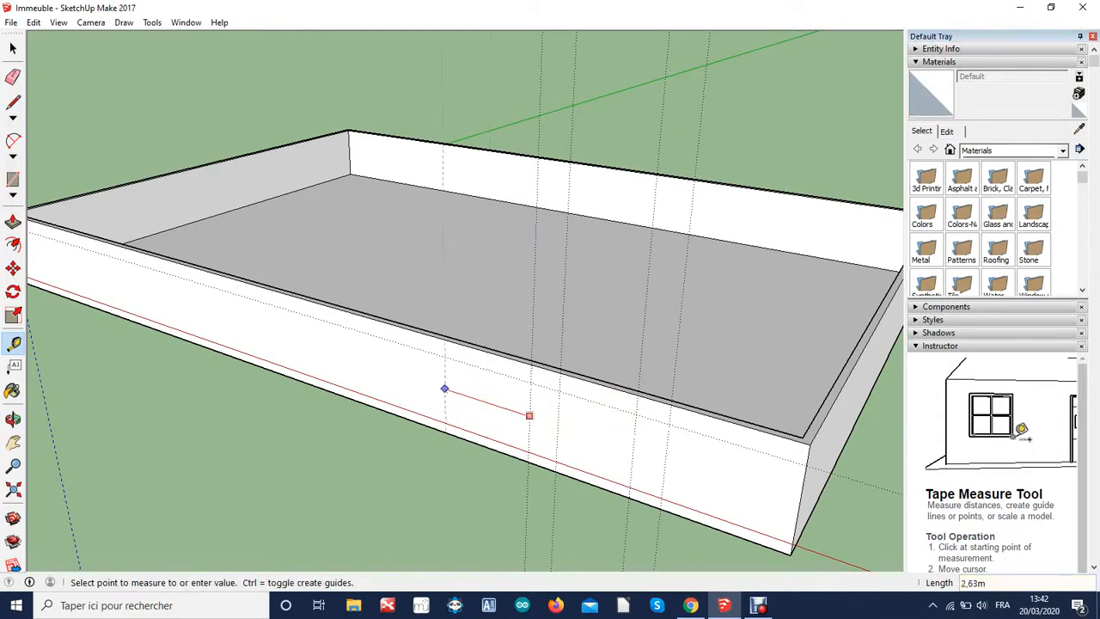
text(5)
key(Return)
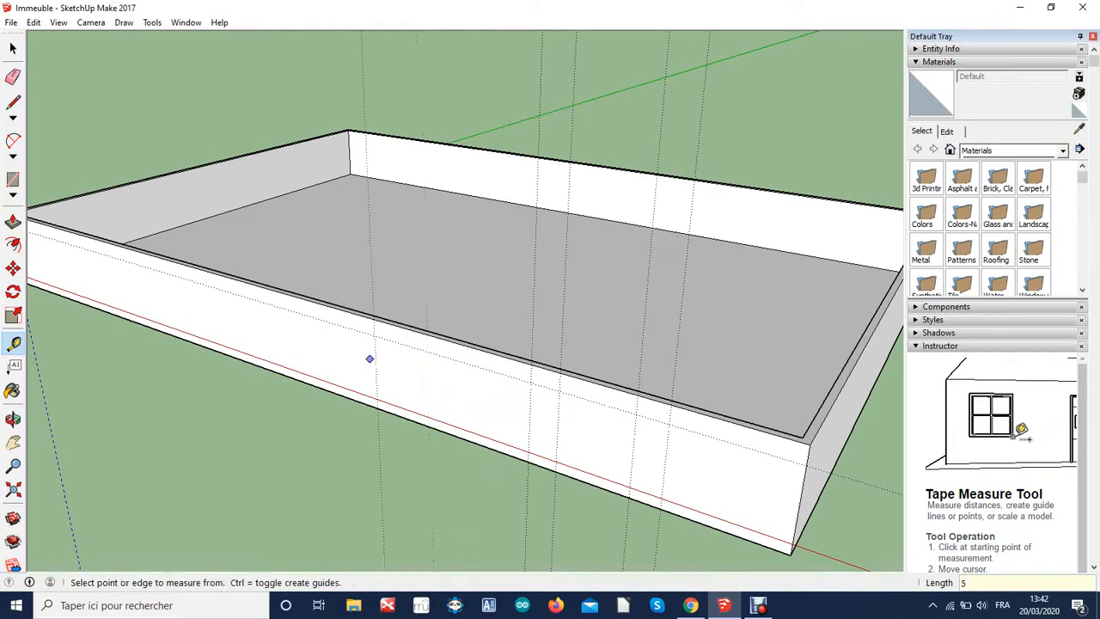
Outline a 1 m by 1 m opening with a vertical guide 1 m further along and a horizontal guide 1 m below the upper one.
click(375, 359)
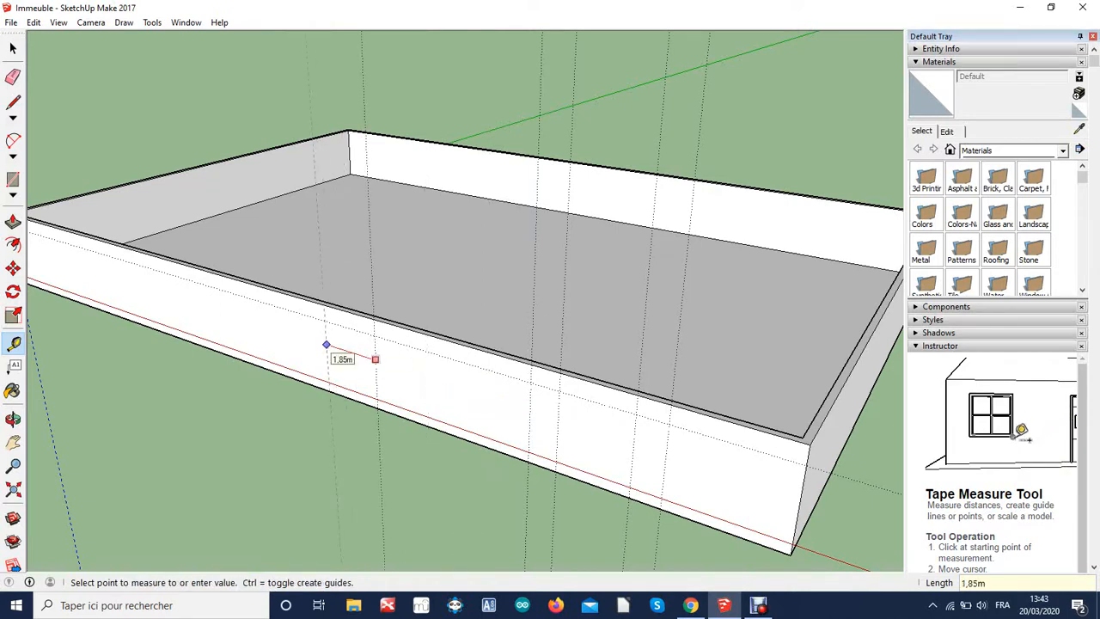
key(BackSpace)
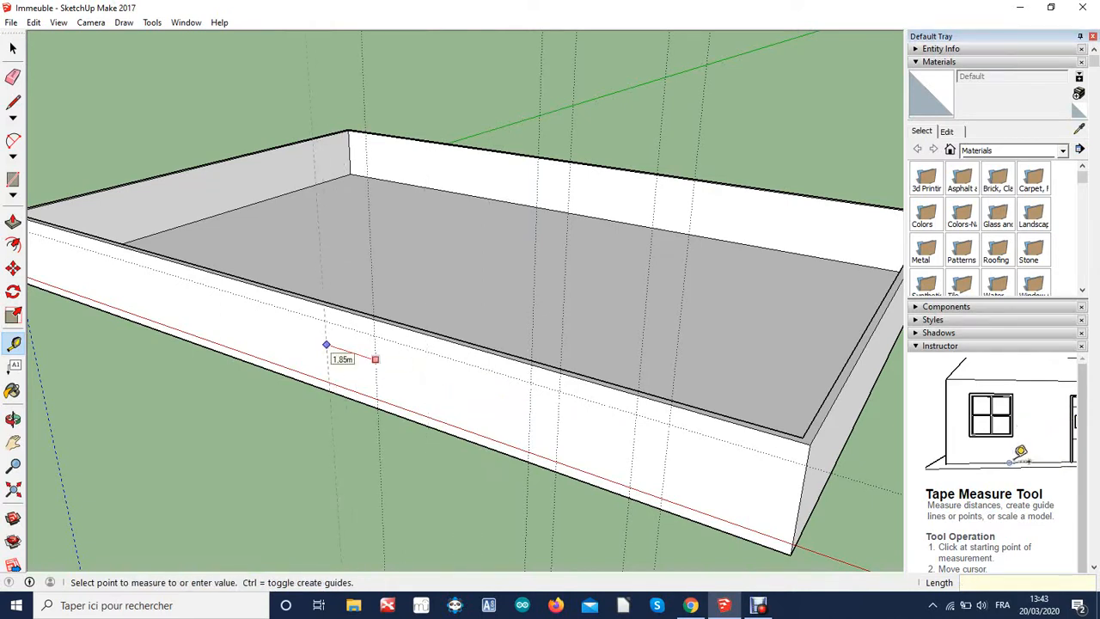
text(1)
key(Return)
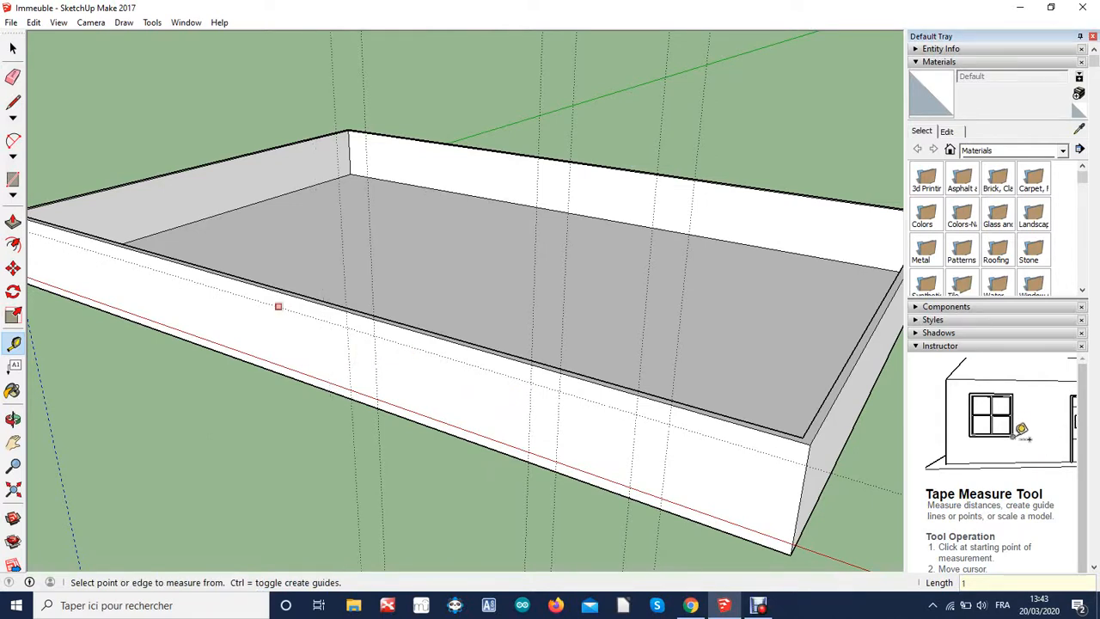
click(412, 347)
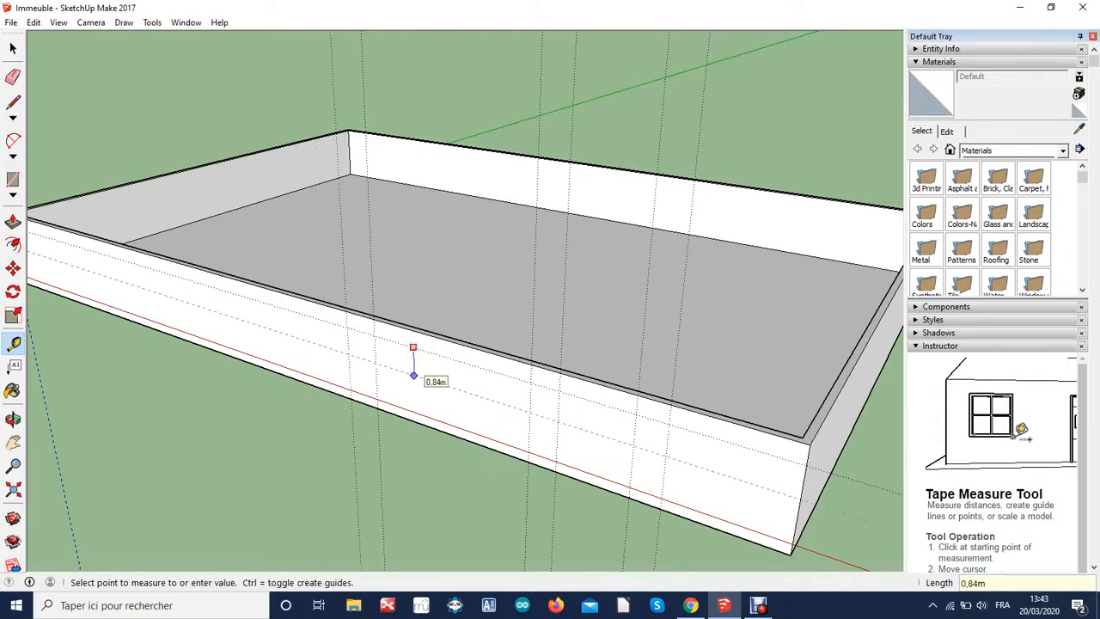
click(412, 376)
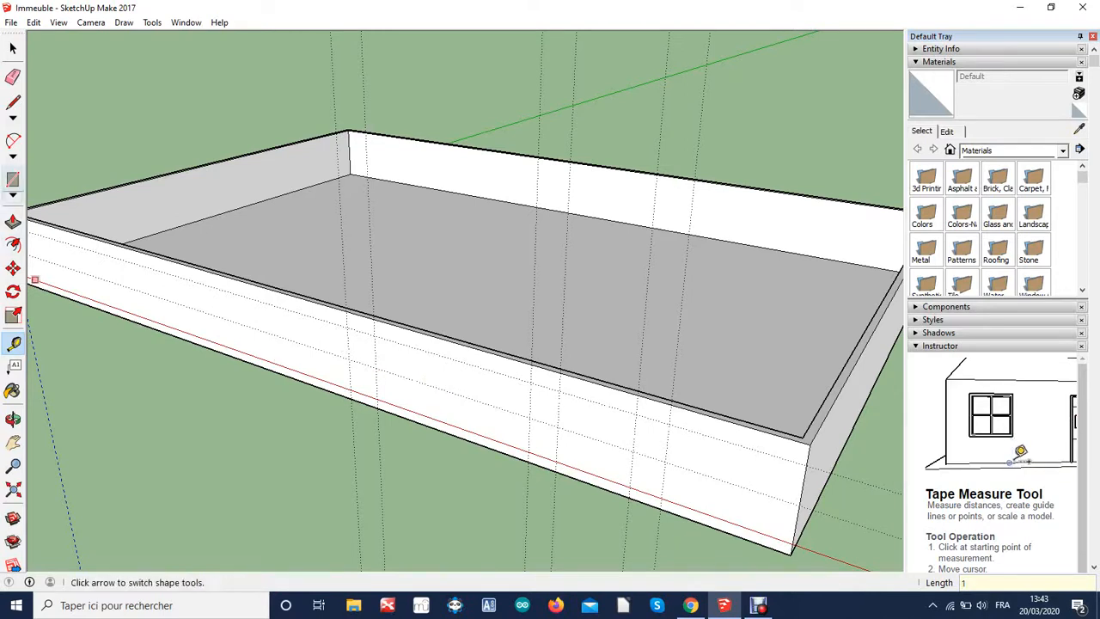
click(12, 179)
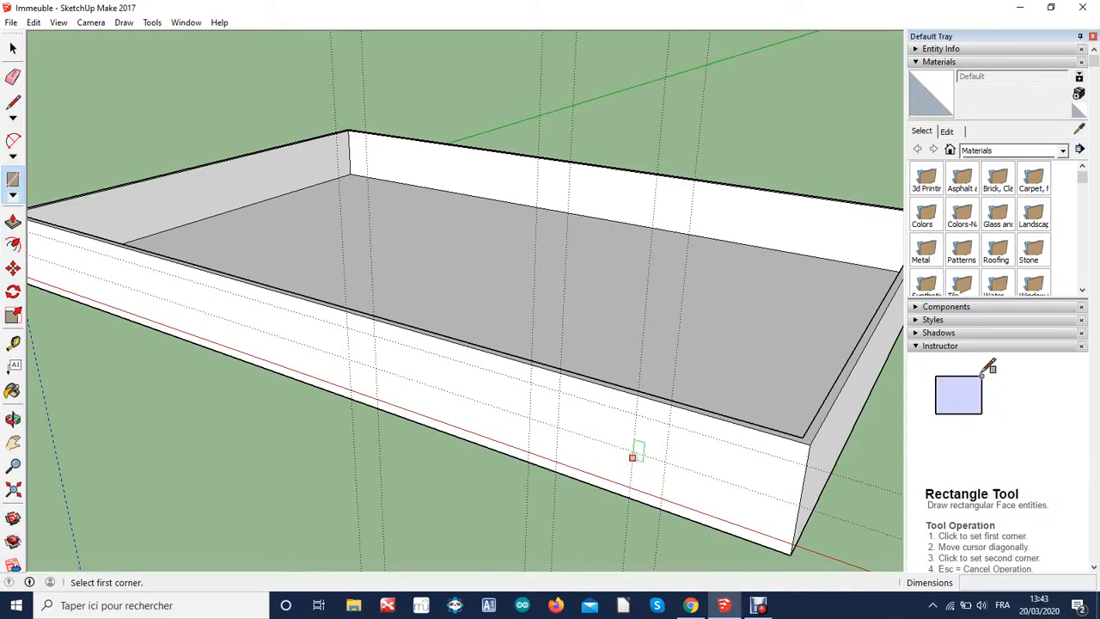
click(636, 413)
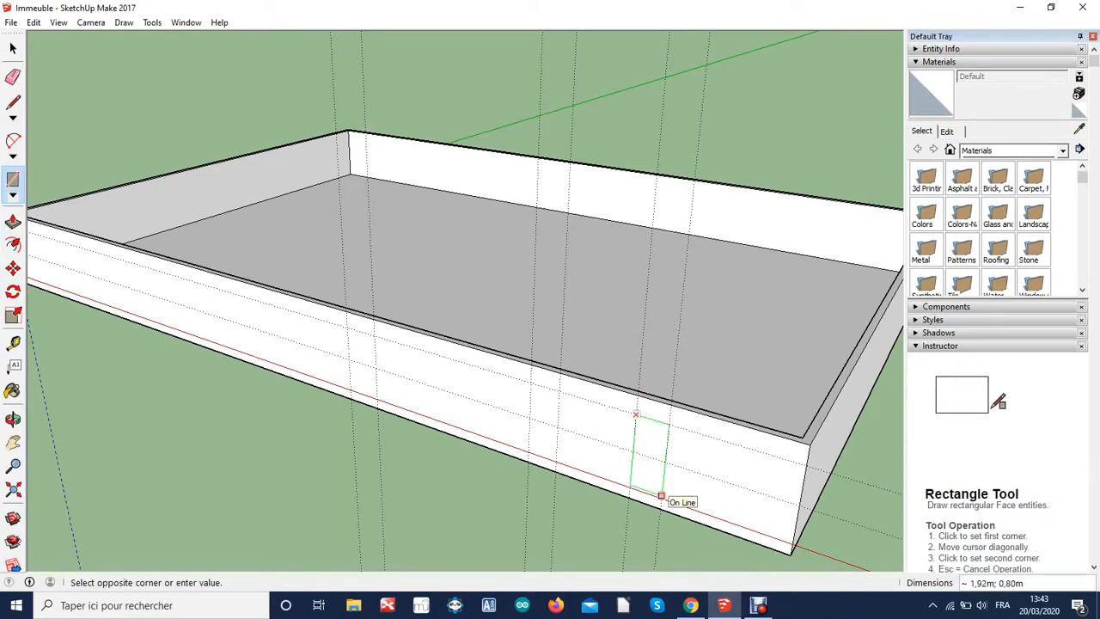
scroll(661, 499, up, 3)
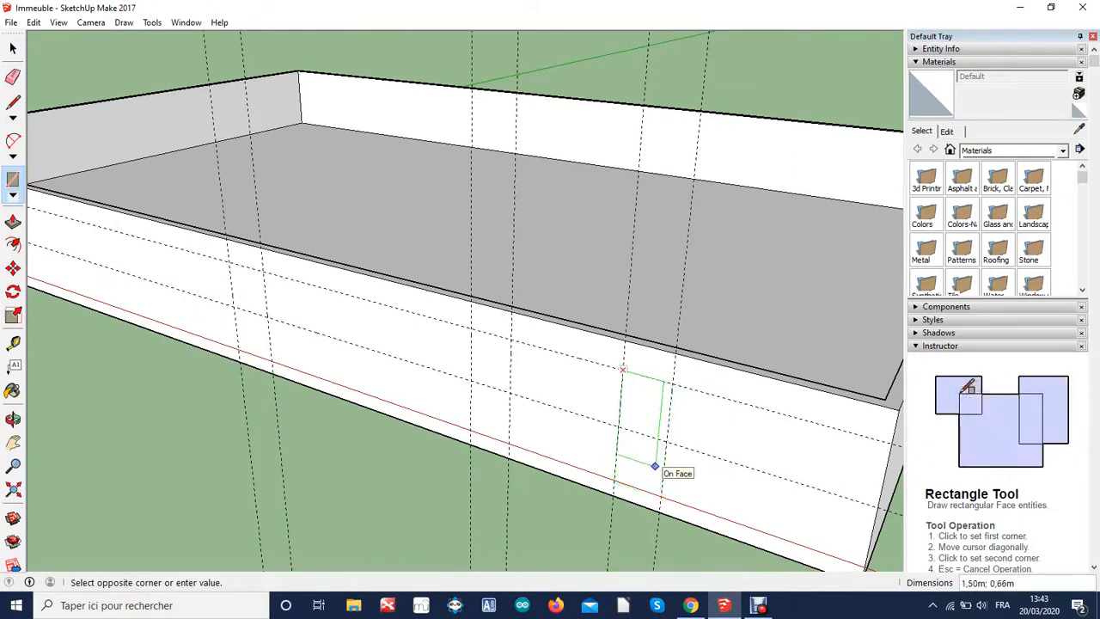
key(Escape)
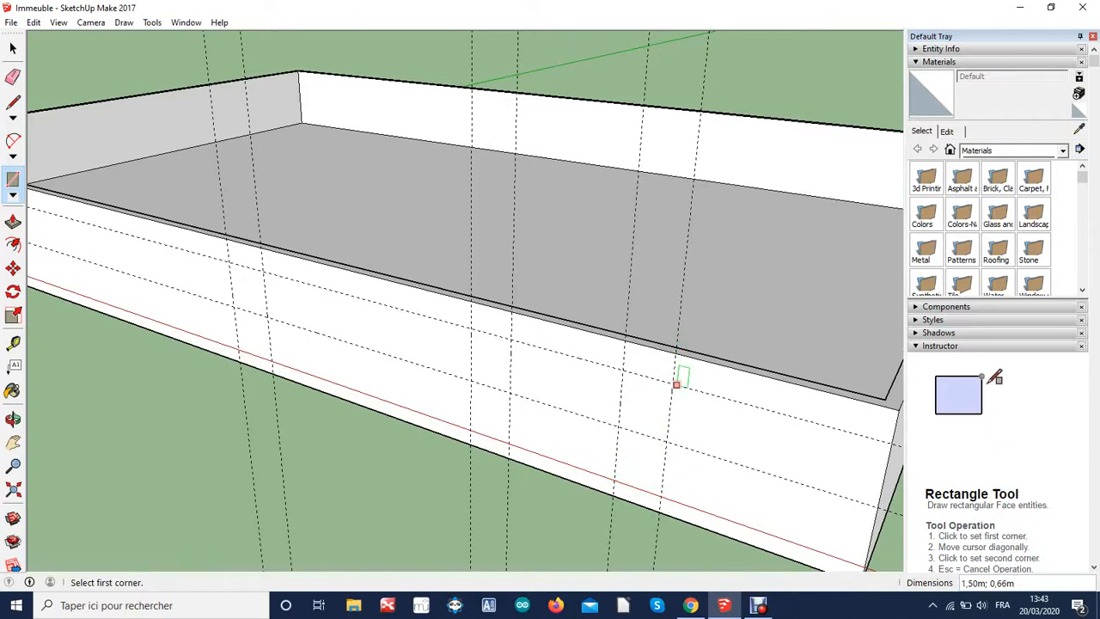
scroll(694, 404, down, 1)
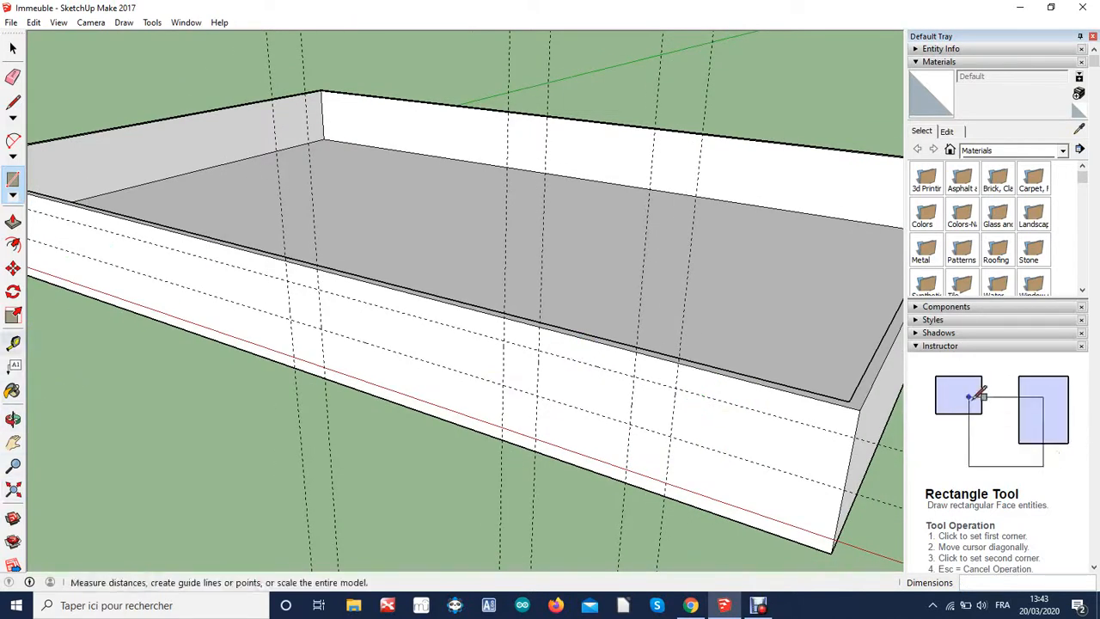
Place a horizontal guide on the front wall 2 m below the upper horizontal guide.
click(13, 343)
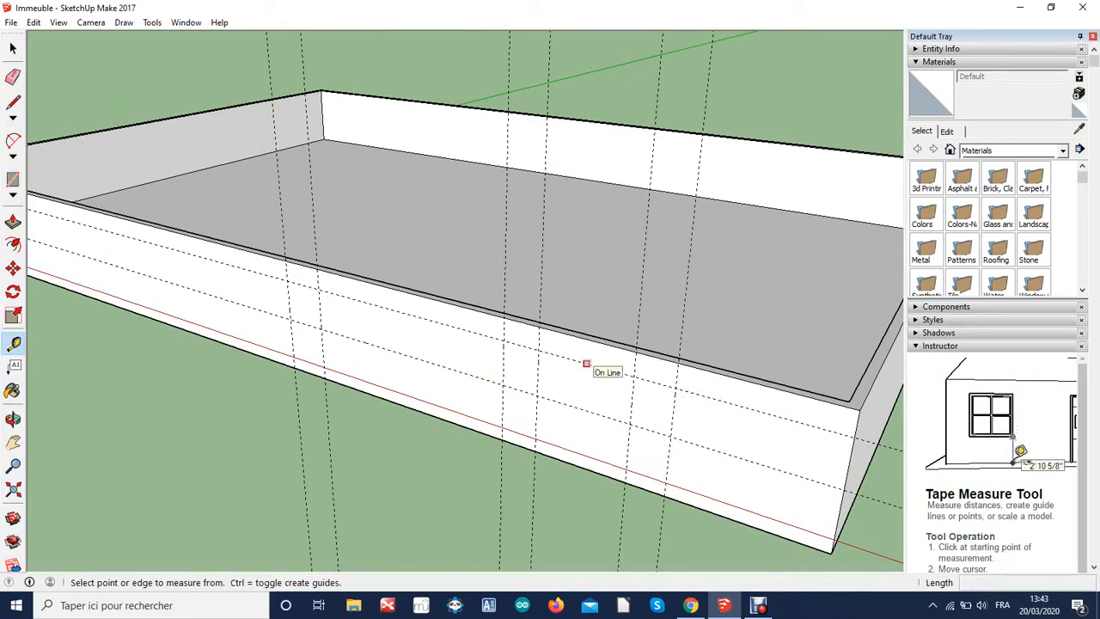
click(585, 363)
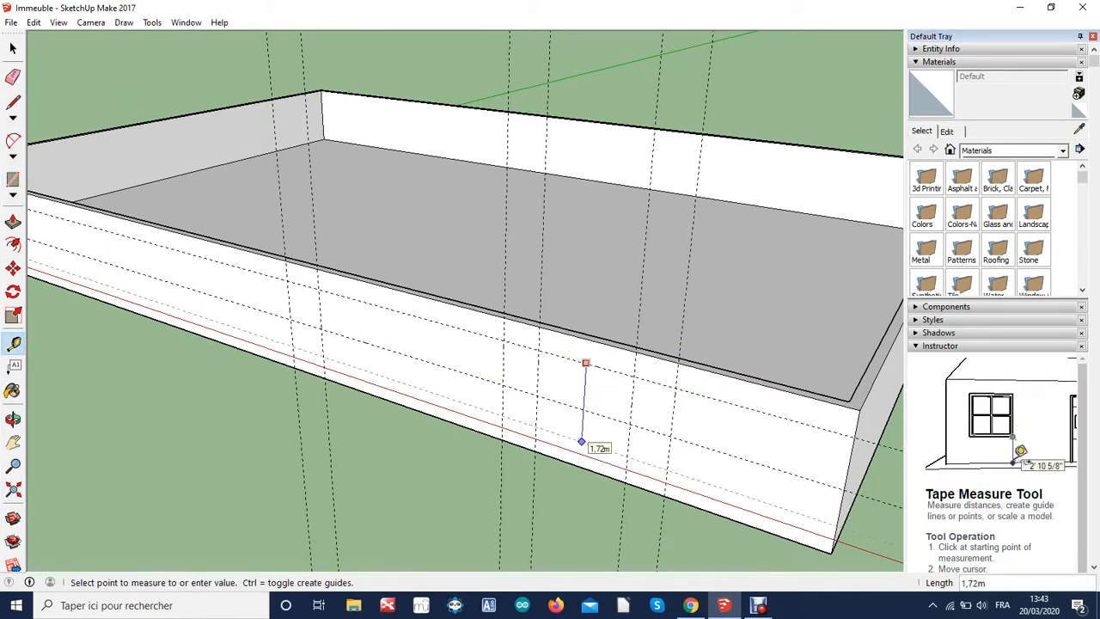
click(581, 442)
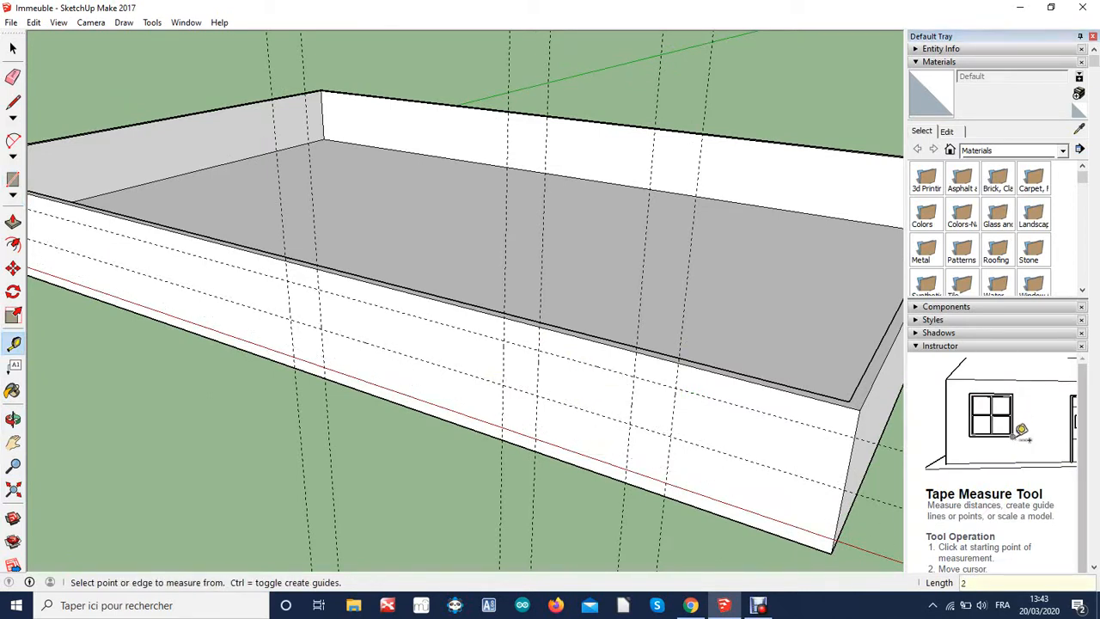
Draw two 2 m by 0.8 m door rectangles and a 1 m by 1 m window rectangle on the front wall, snapped to the guide intersections.
click(13, 179)
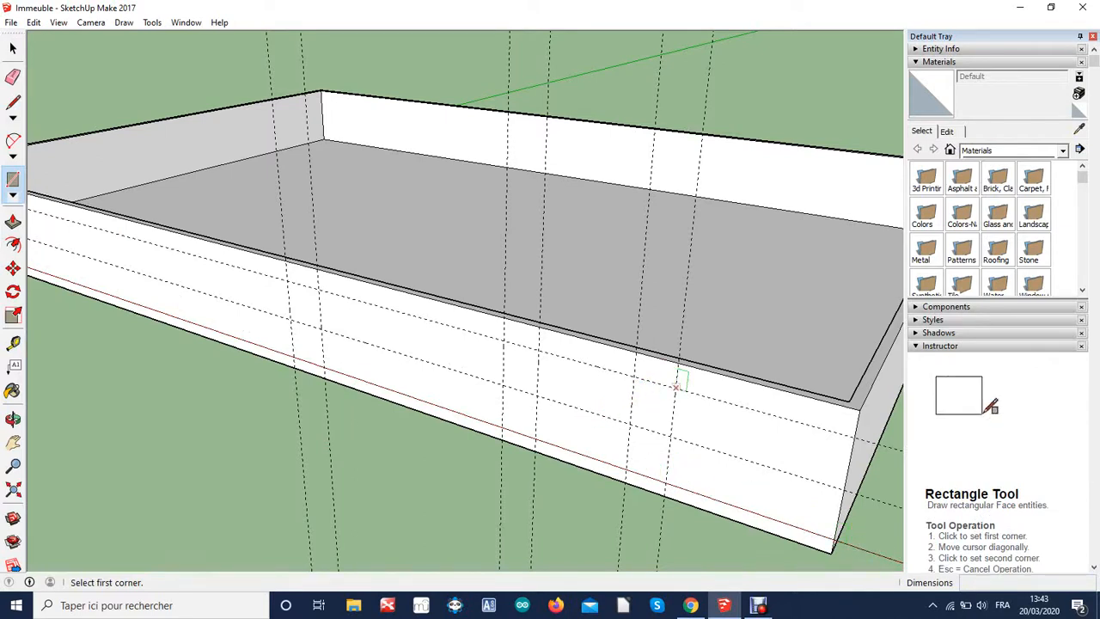
click(677, 387)
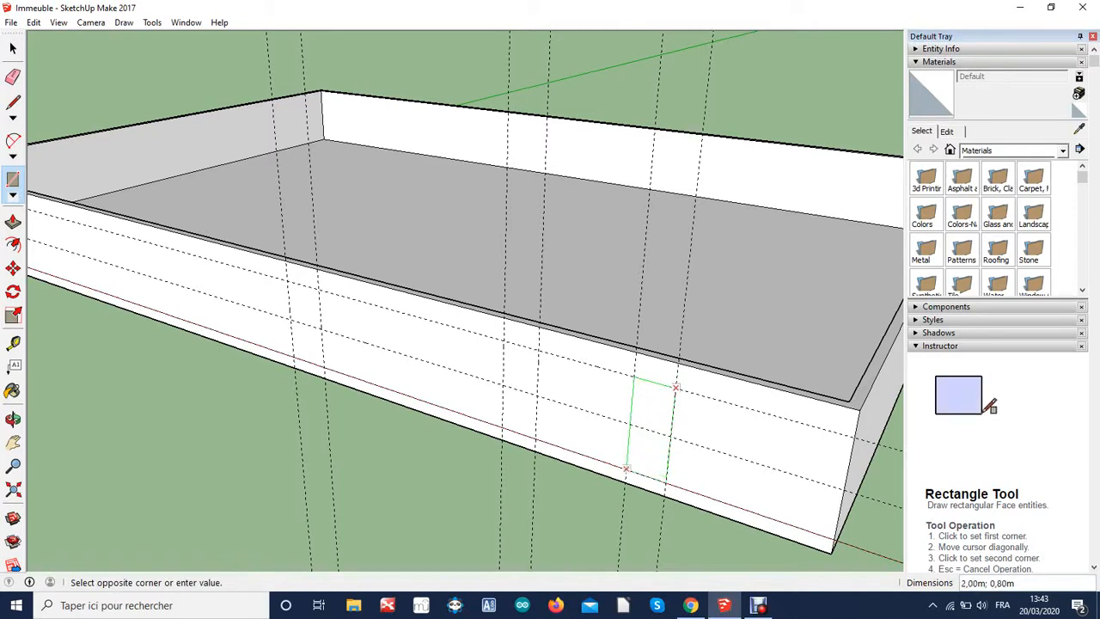
click(627, 469)
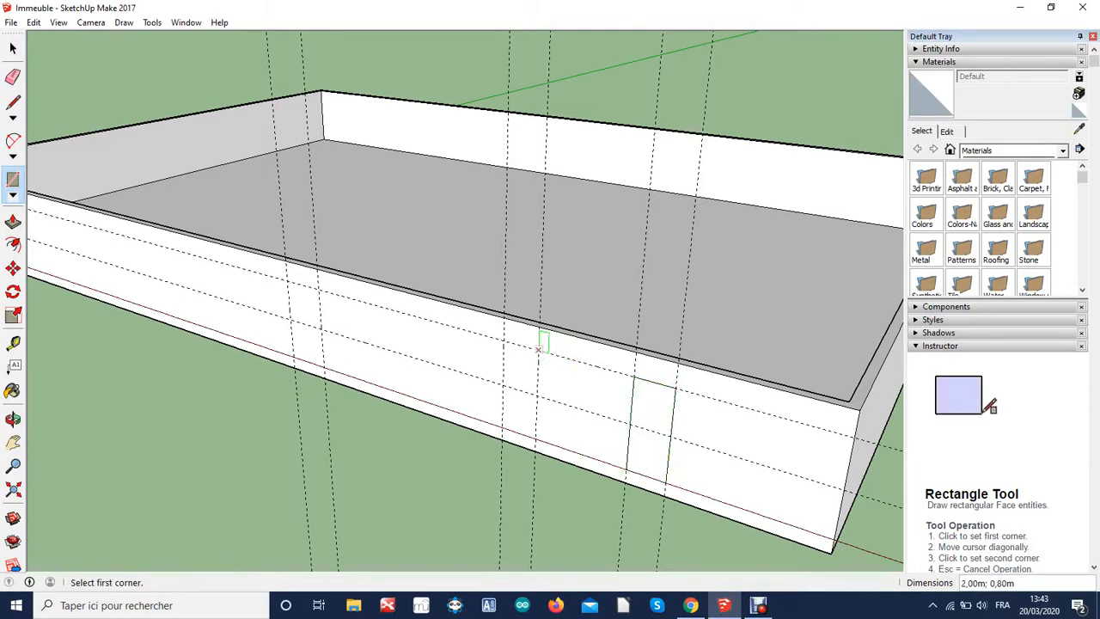
click(538, 349)
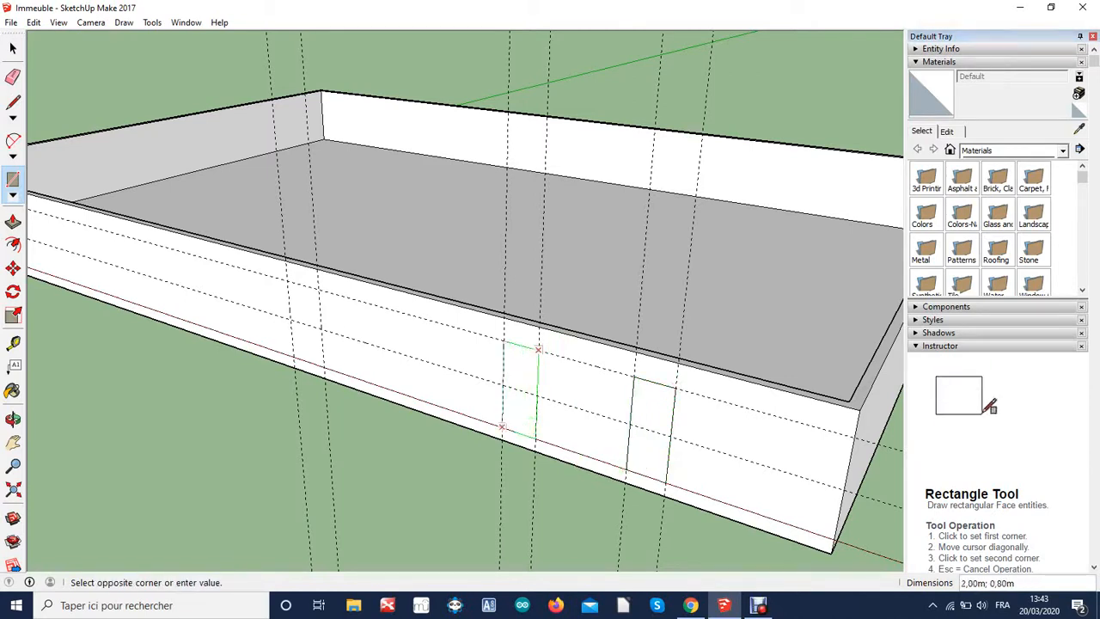
click(503, 429)
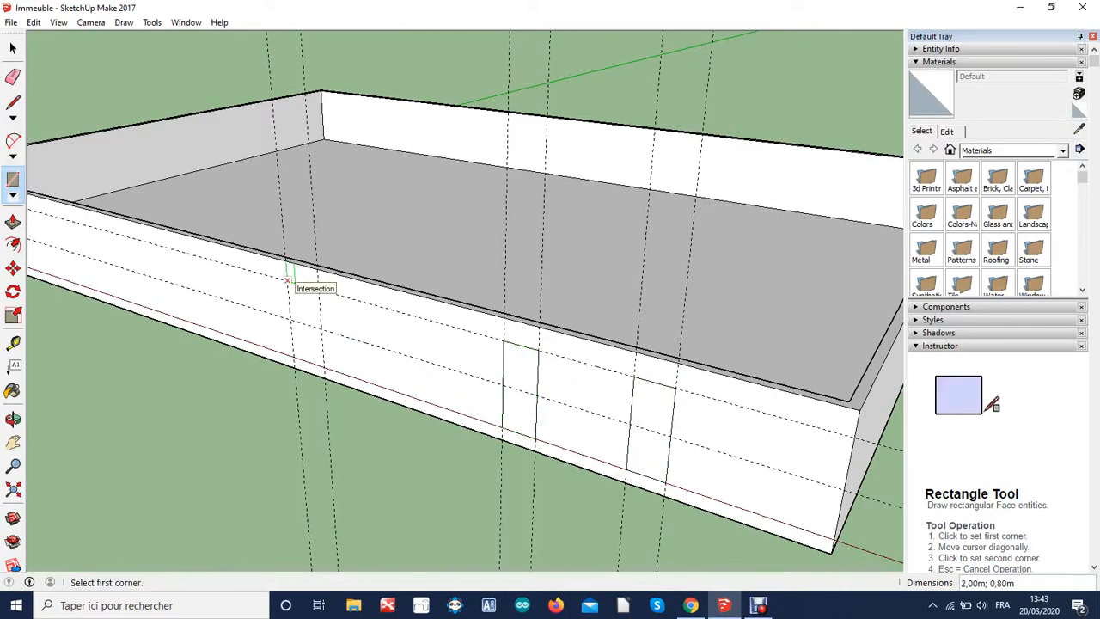
click(288, 280)
click(321, 329)
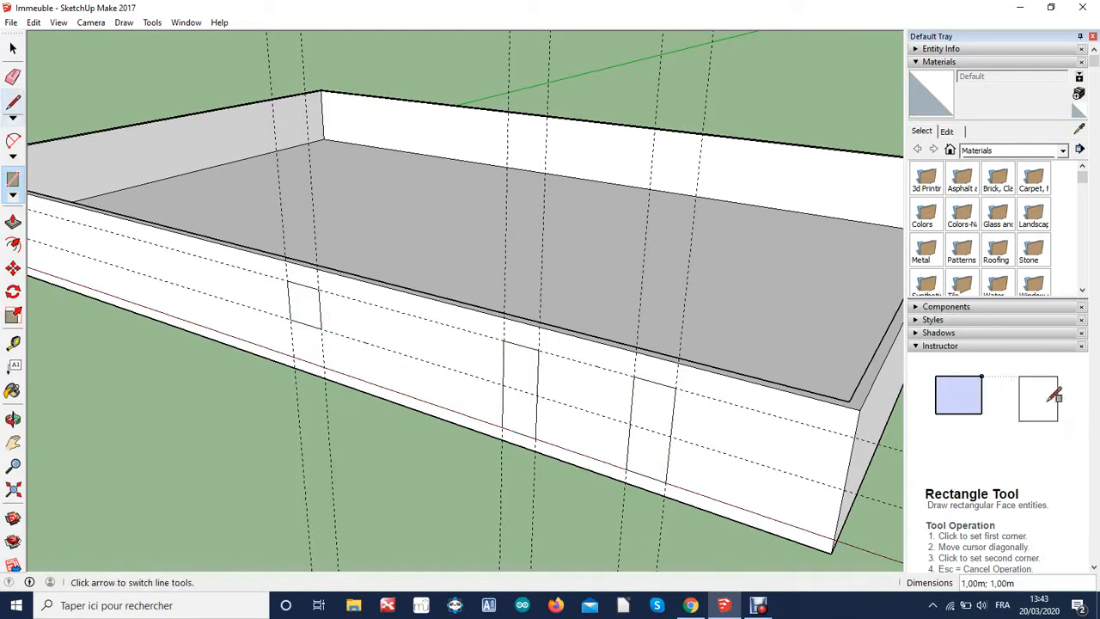
Draw a line from the window's lower corner to the adjacent door's upper corner, and centre a 0.5 m radius circle on its midpoint.
click(12, 101)
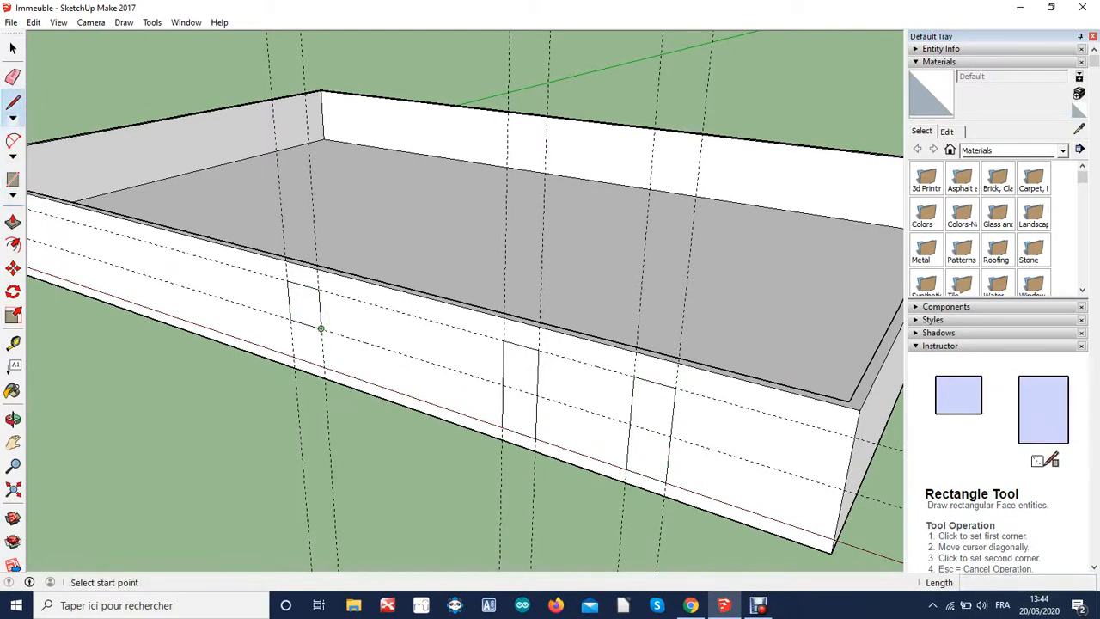
click(320, 328)
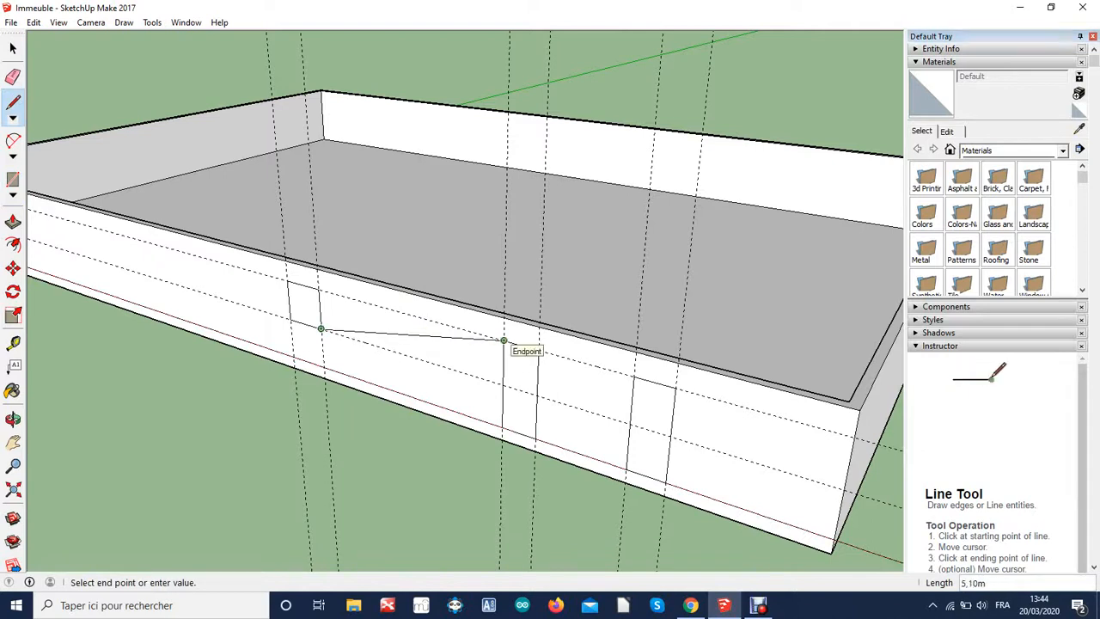
click(504, 341)
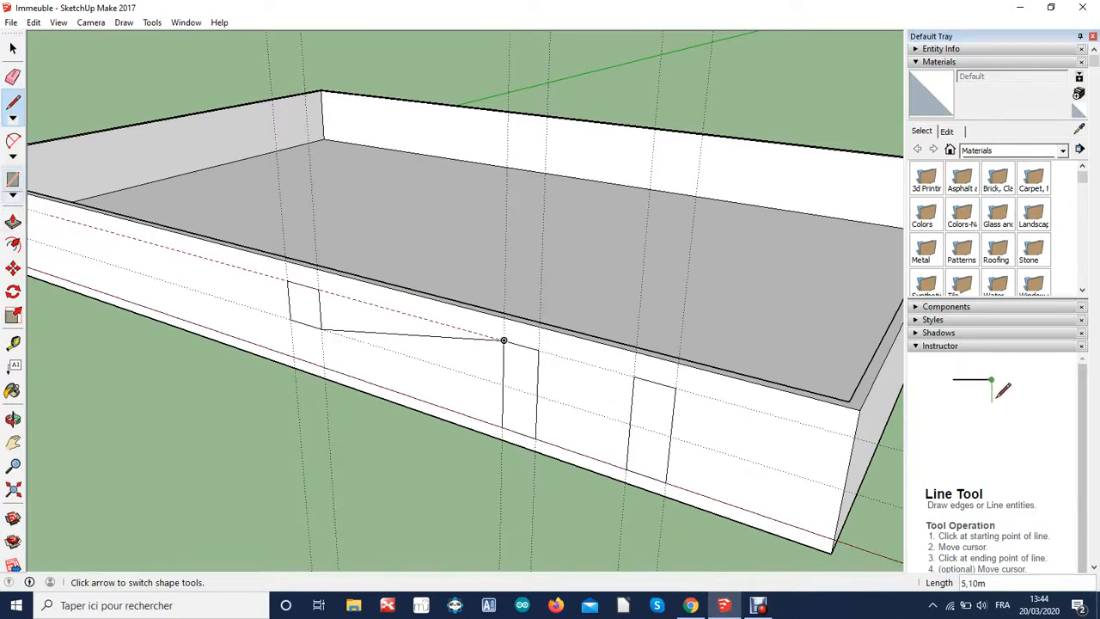
click(13, 194)
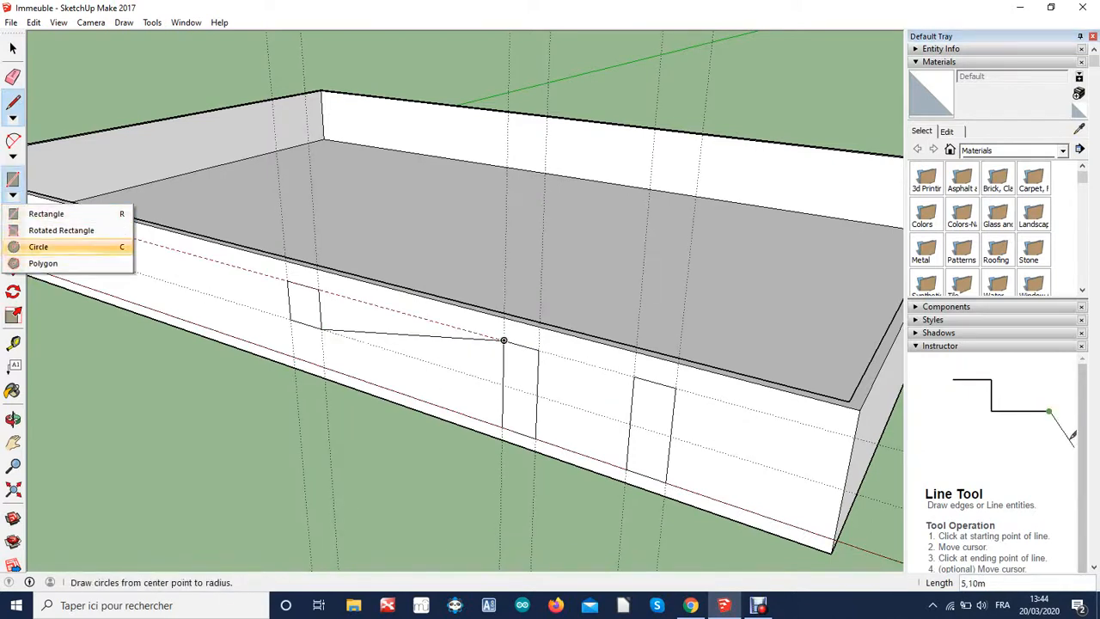
click(38, 246)
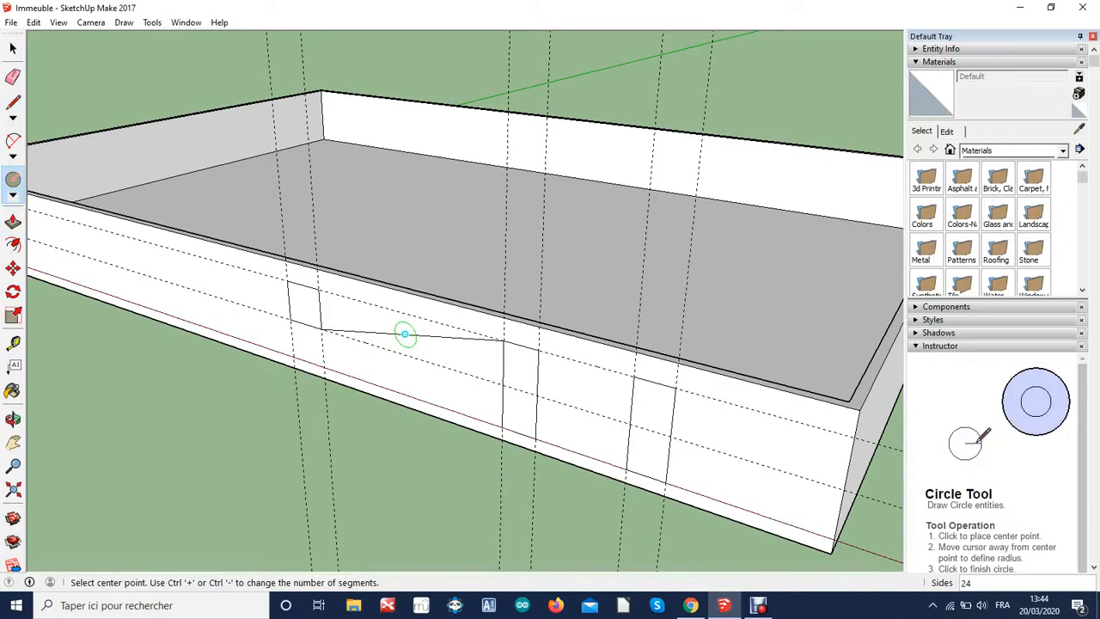
click(405, 333)
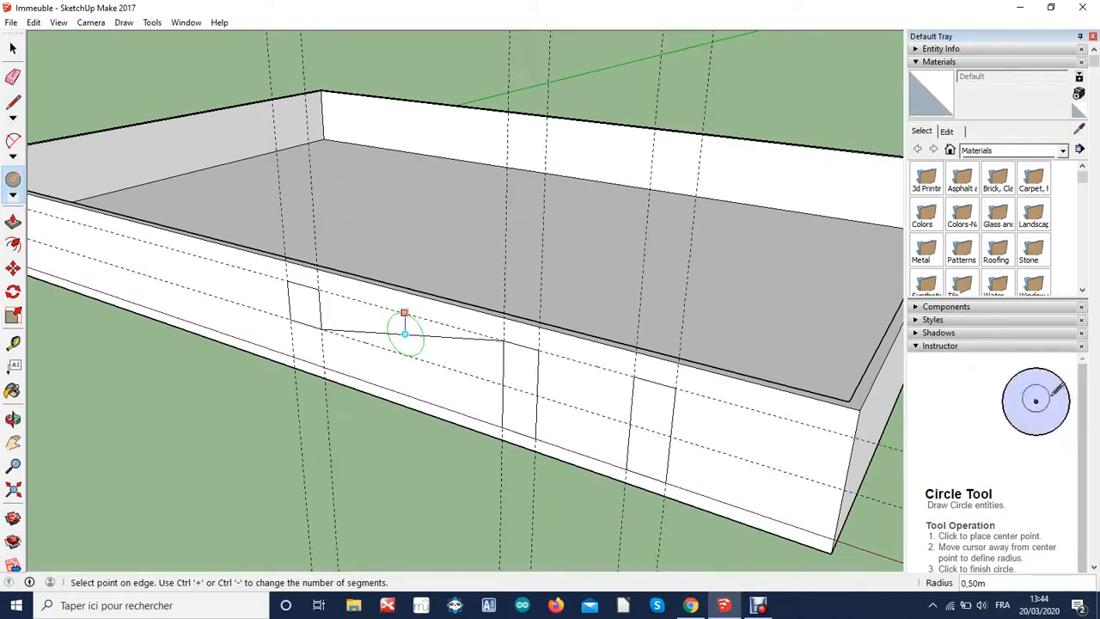
click(404, 313)
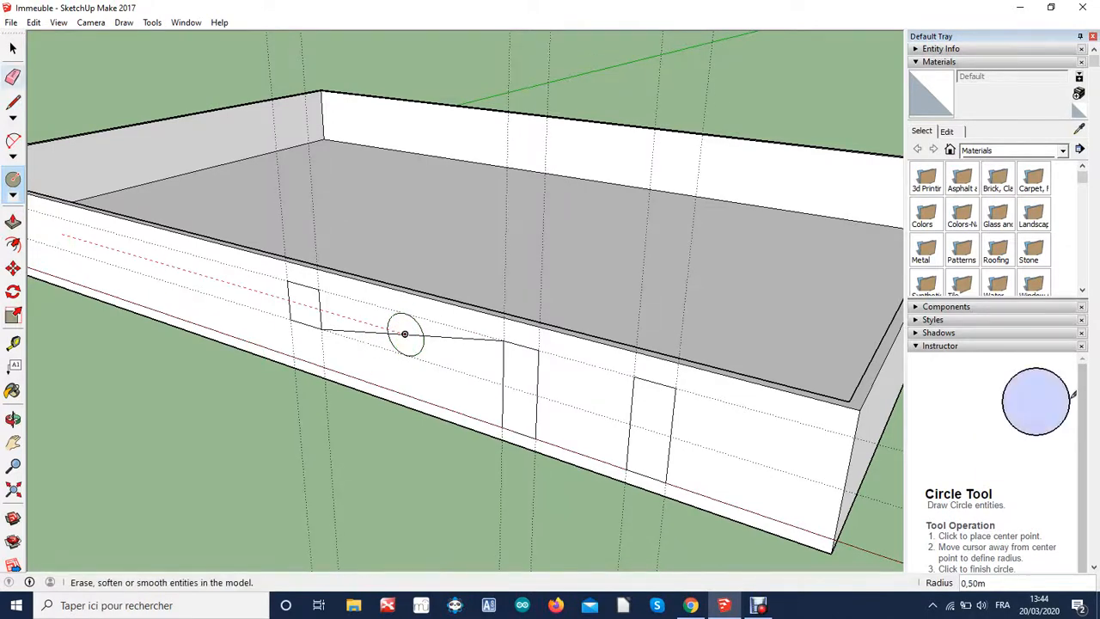
Erase the two segments of the diagonal line outside the circle.
key(e)
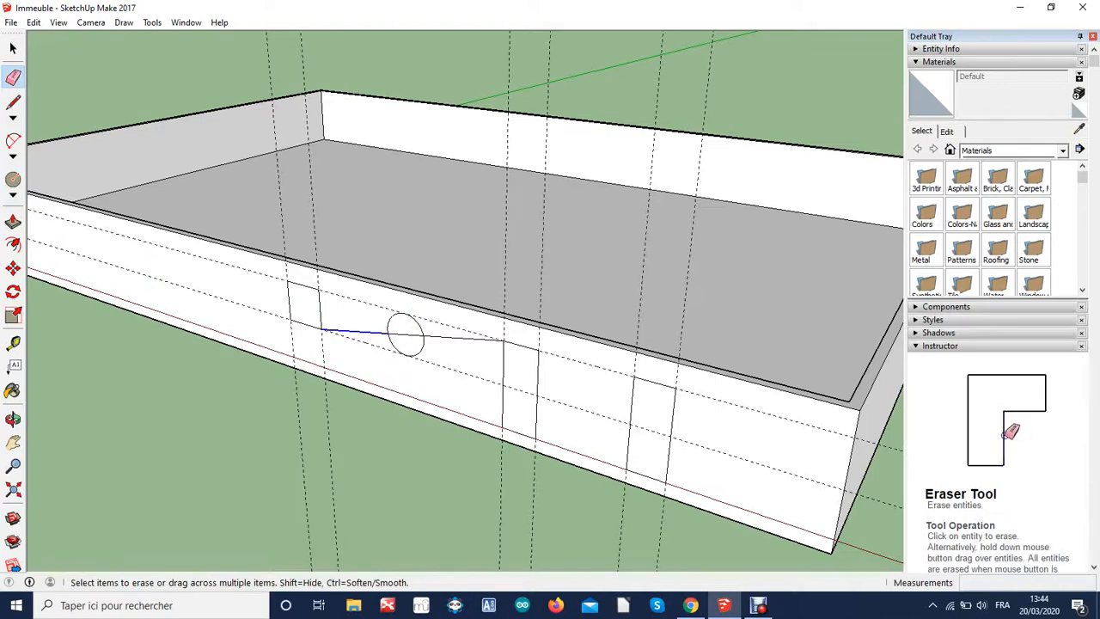
click(406, 335)
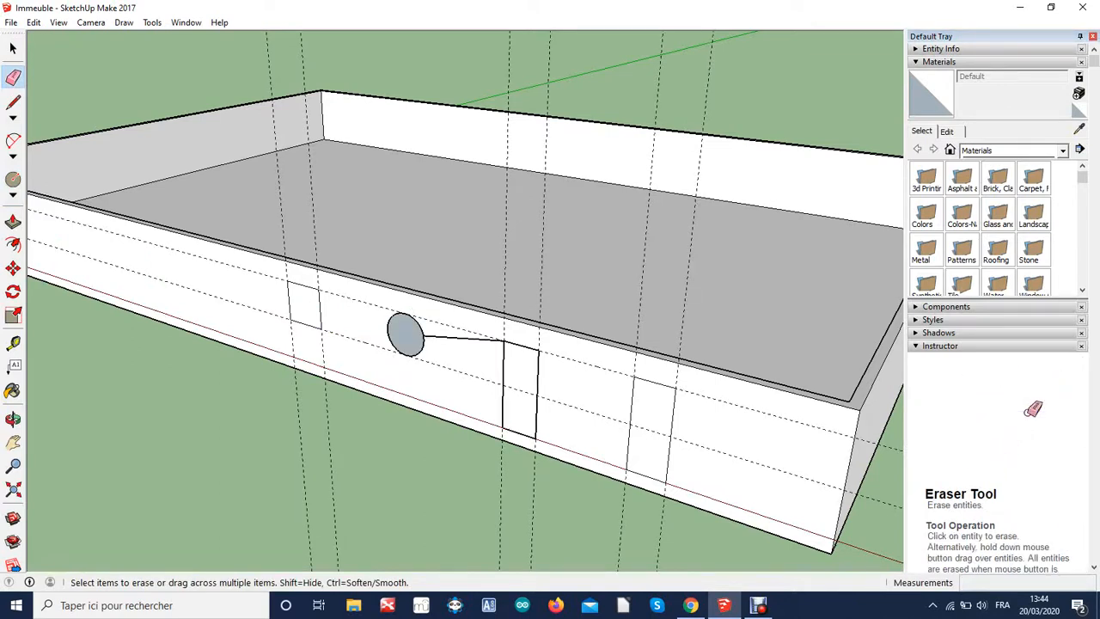
key(ctrl+z)
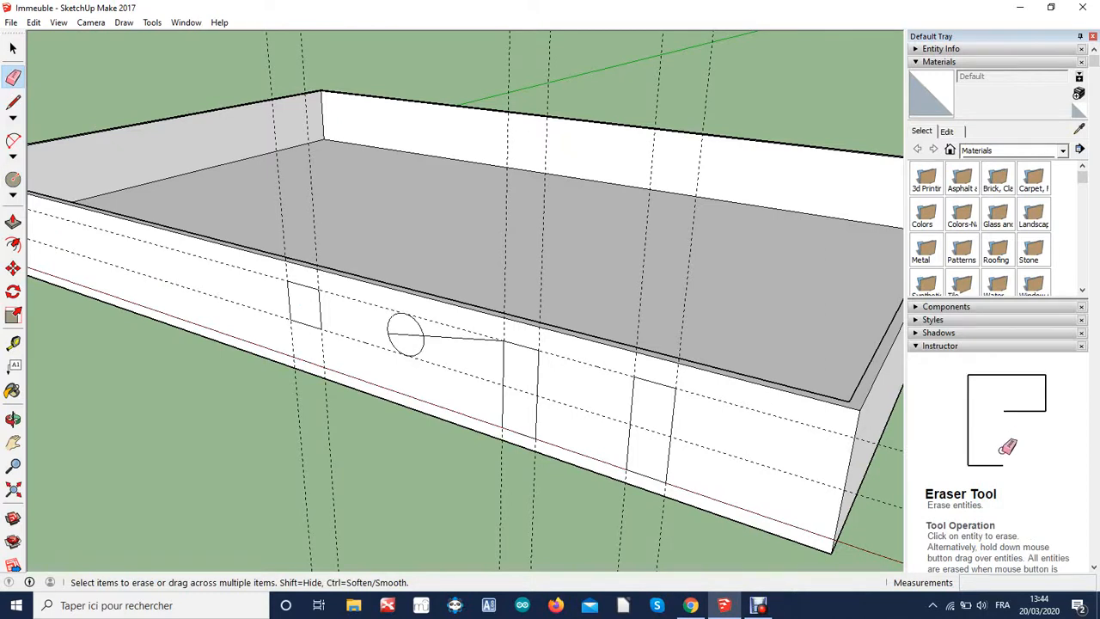
click(405, 335)
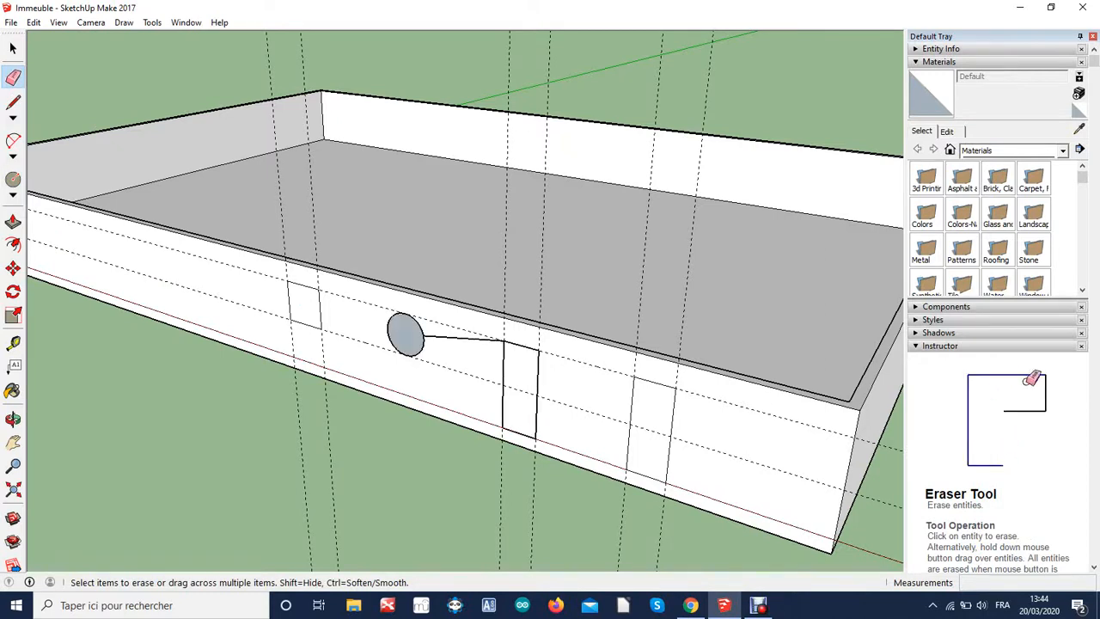
key(ctrl+z)
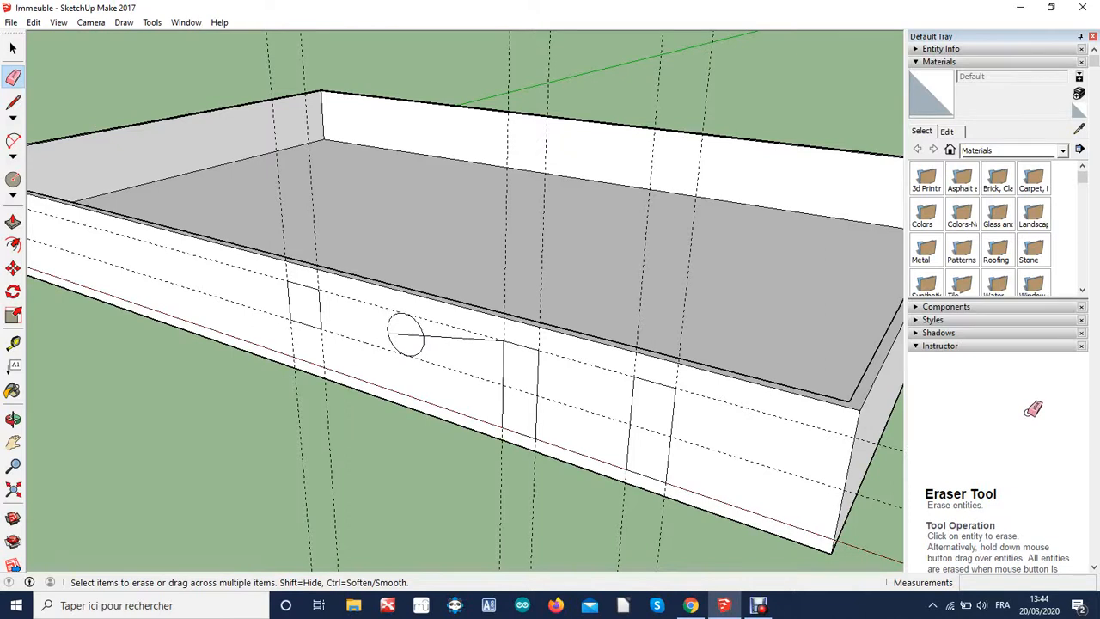
click(463, 339)
Try erasing the line segment that divides the circle, and undo the erasure.
click(406, 334)
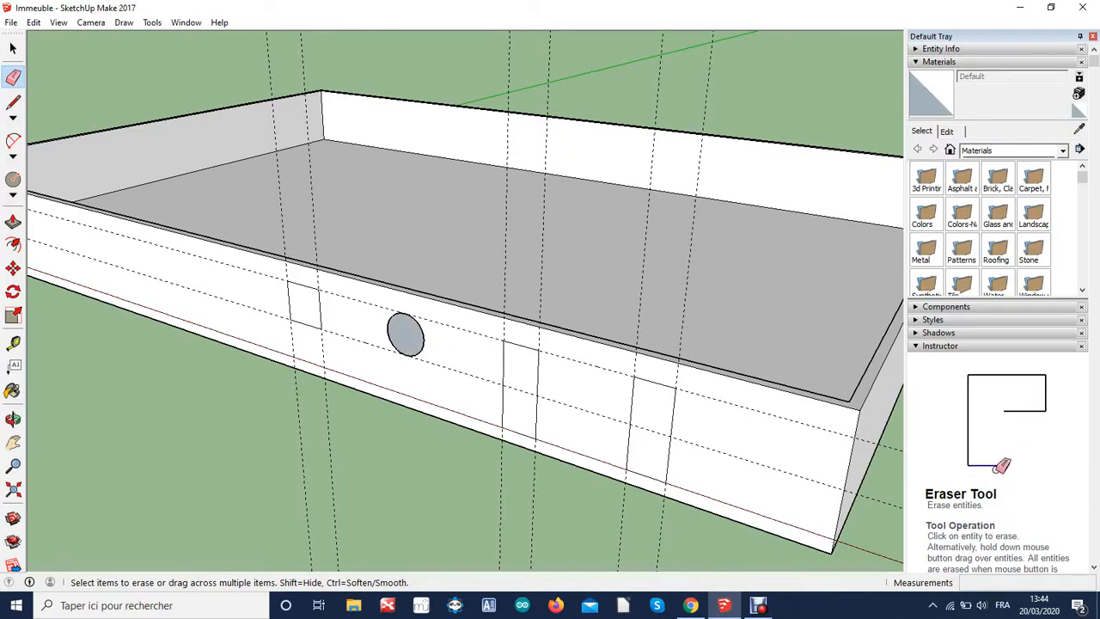
key(ctrl+z)
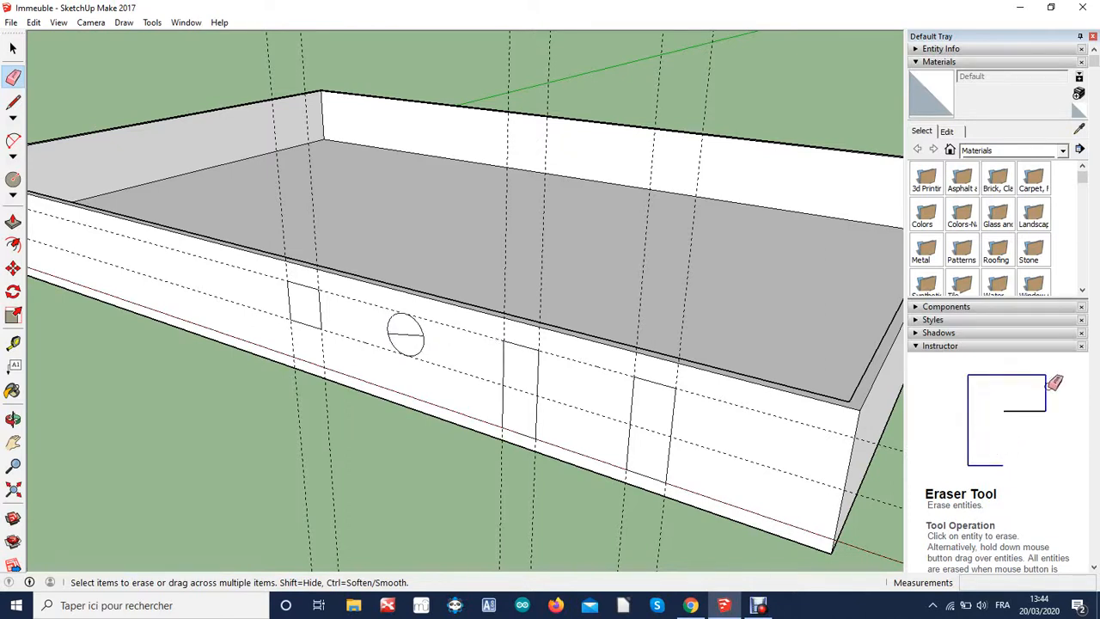
click(405, 334)
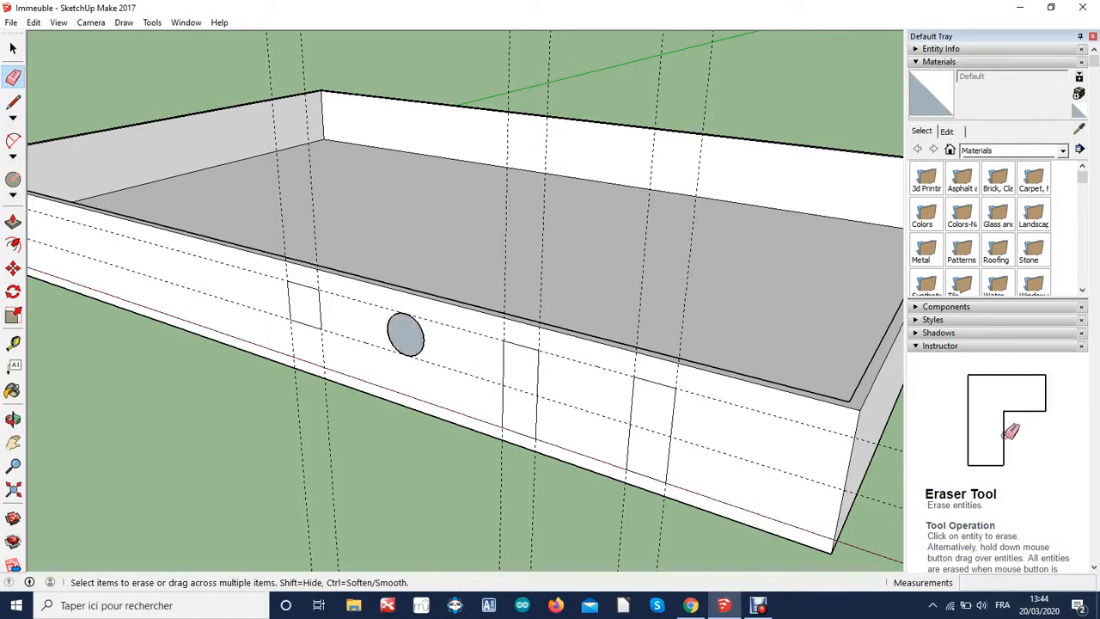
key(ctrl+z)
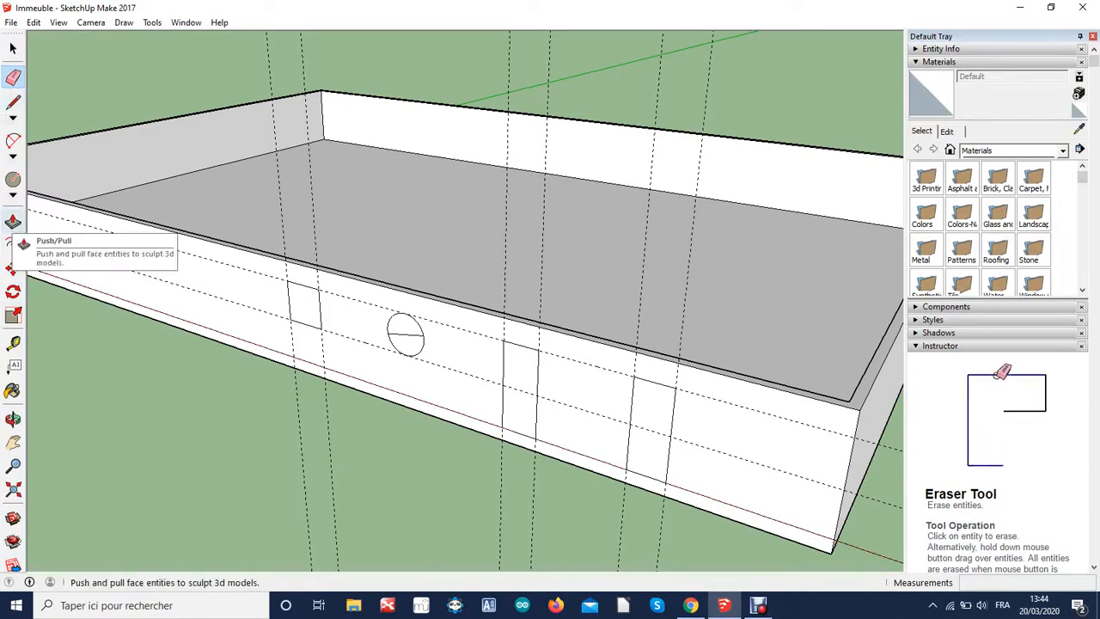
Push the door rectangle nearest the wall's near corner 0.2 m inward to cut through the wall.
key(p)
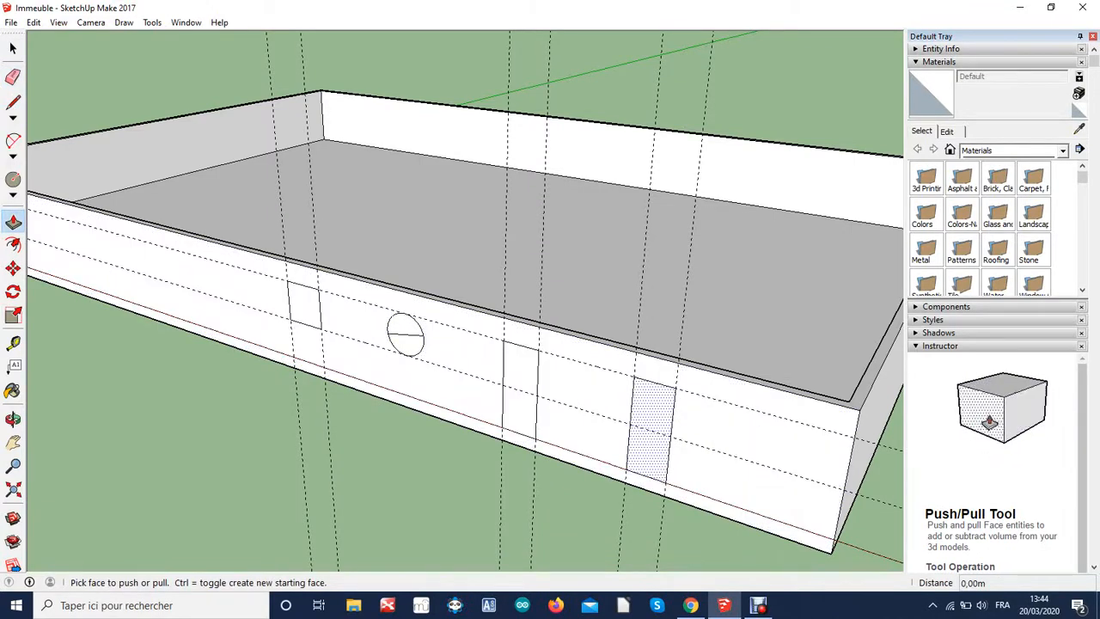
click(651, 430)
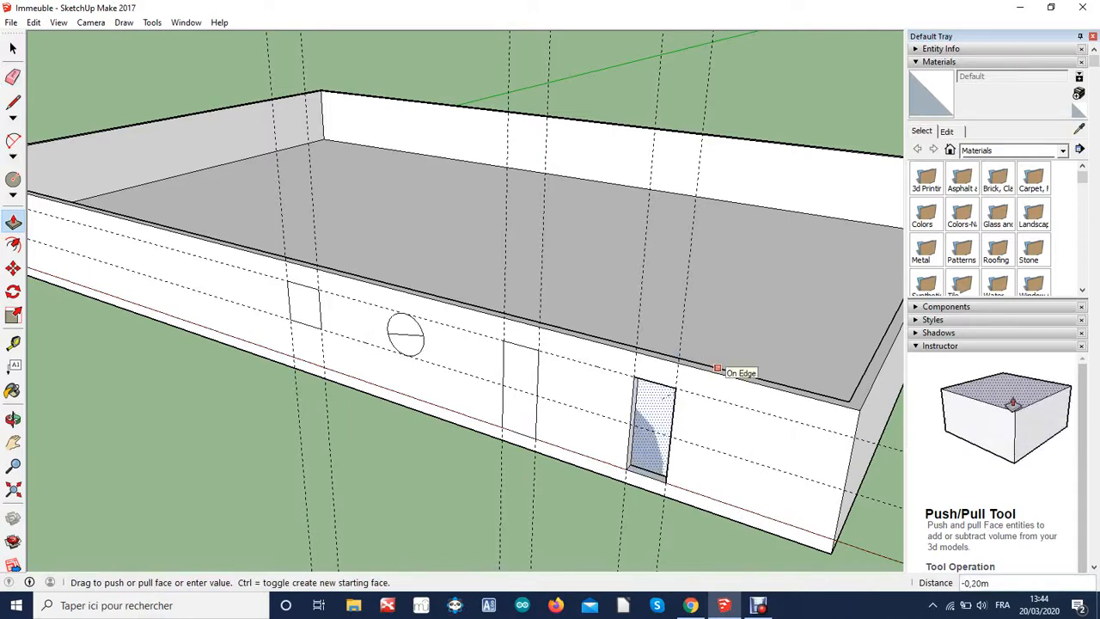
click(719, 367)
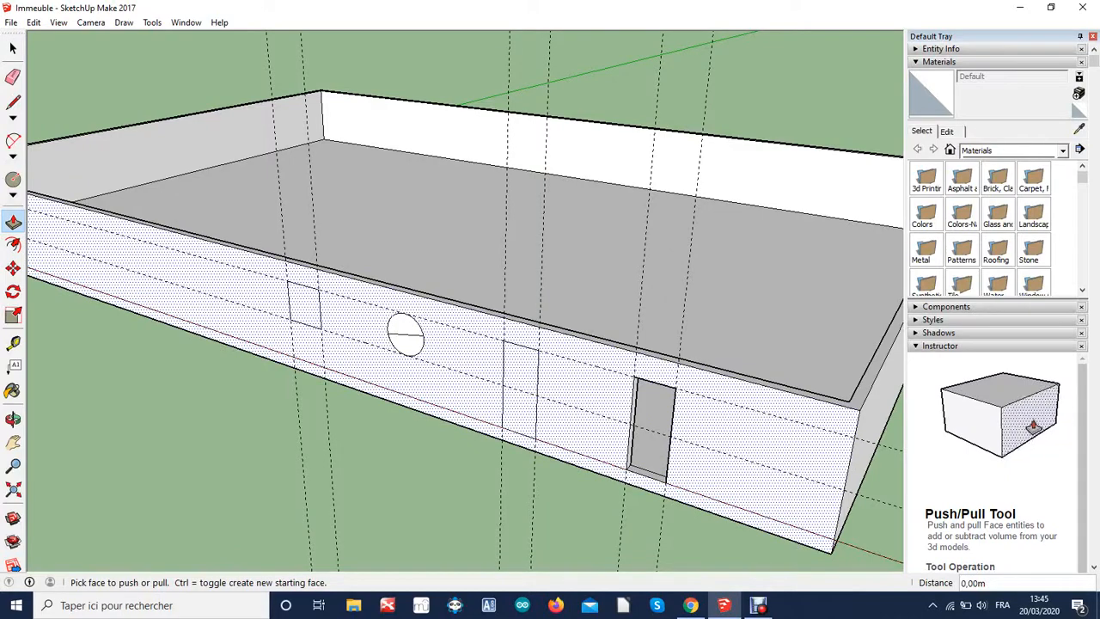
Erase all the vertical and horizontal guides around the front wall.
middle_drag(464, 387, 456, 342)
click(13, 76)
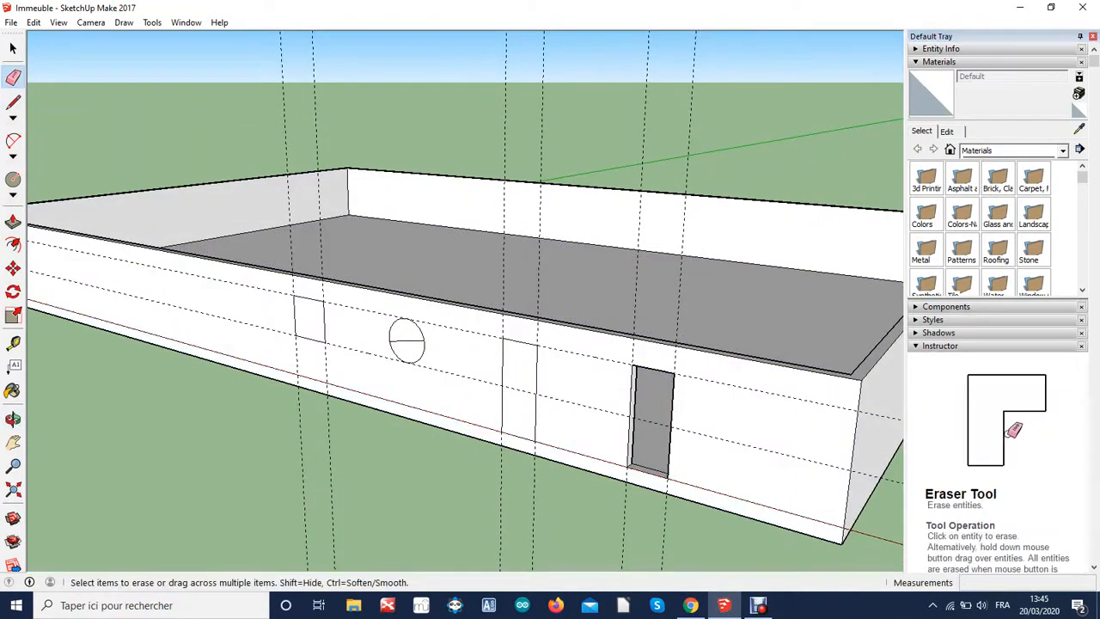
click(541, 129)
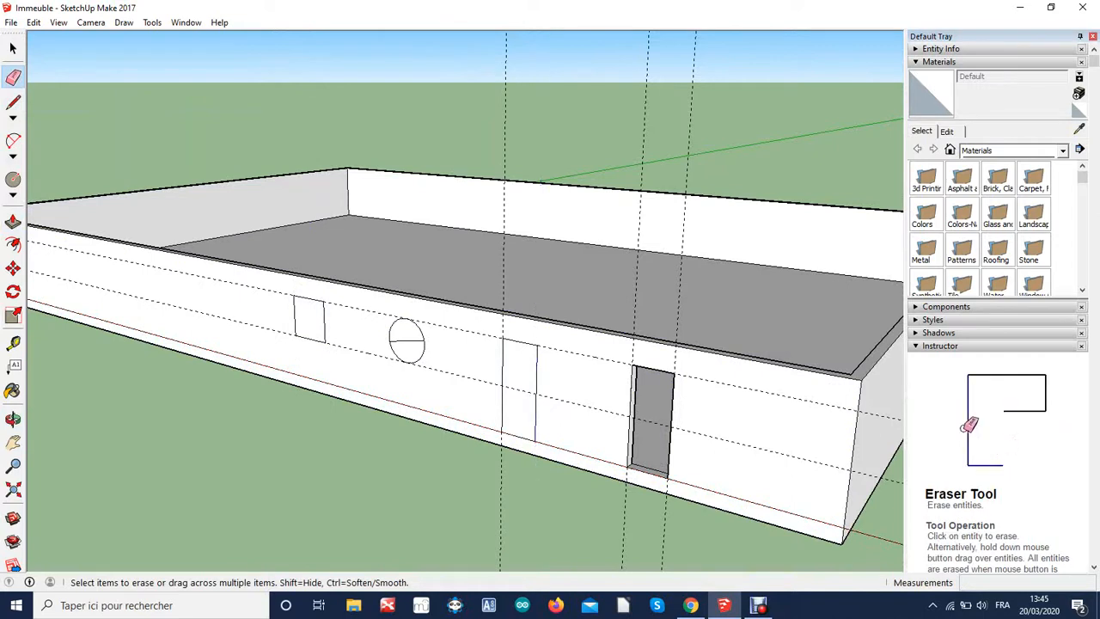
drag(636, 128, 695, 128)
click(190, 309)
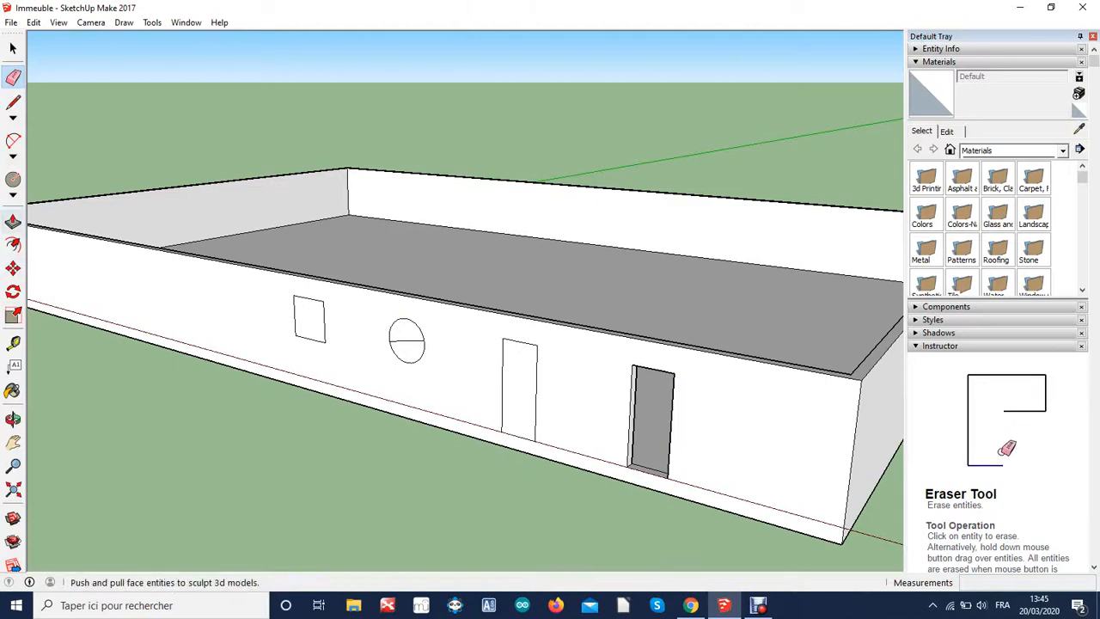
Push both halves of the circle on the front wall 0.2 m inward to cut through the wall.
click(13, 221)
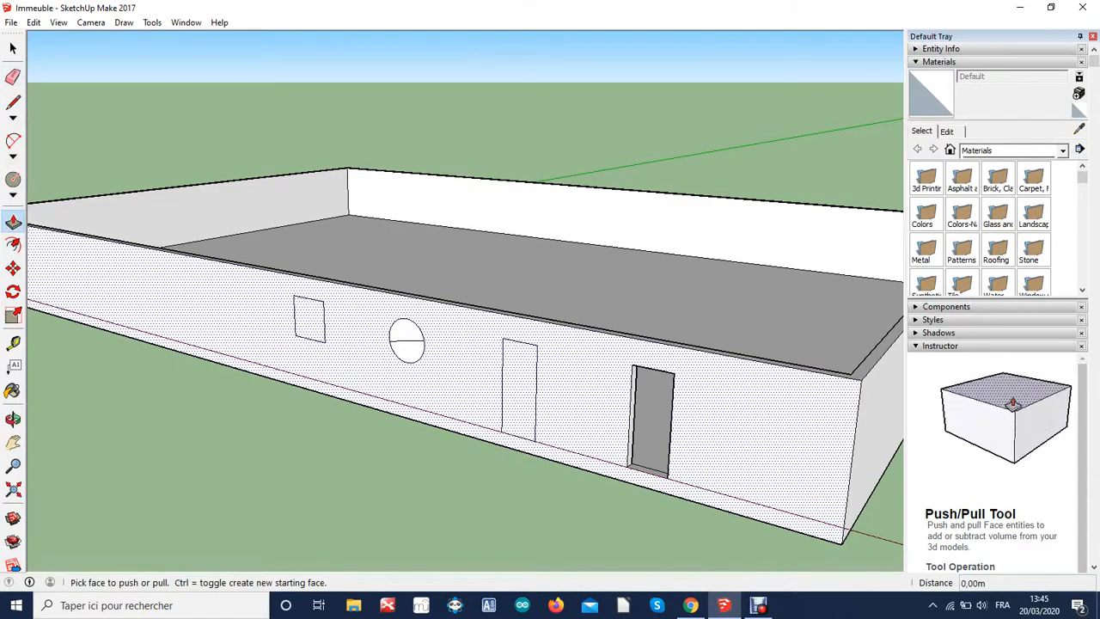
click(407, 349)
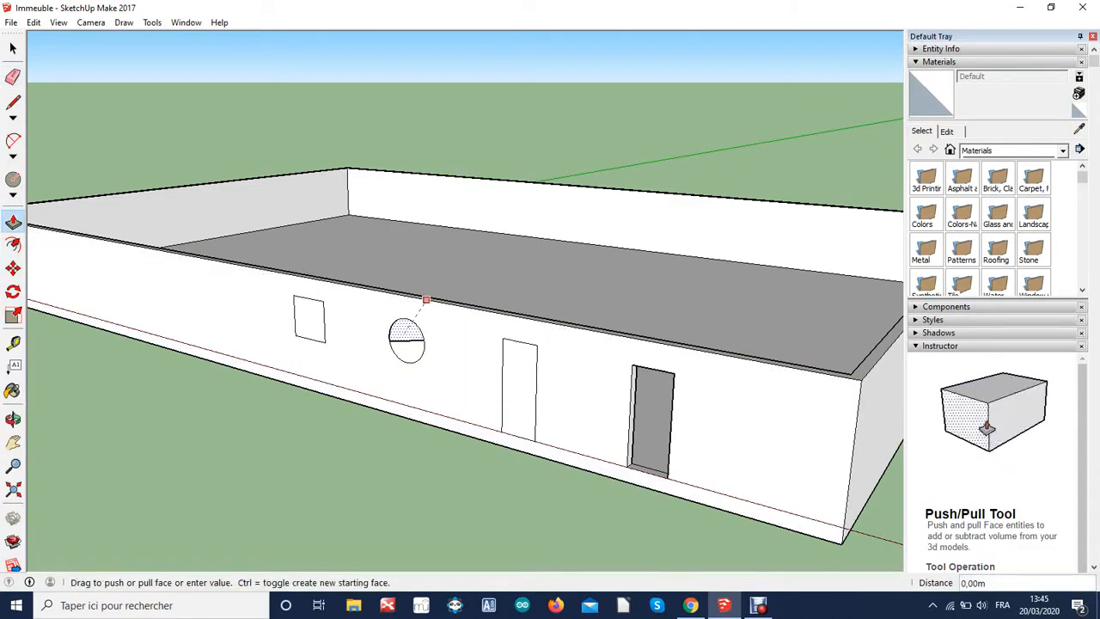
click(453, 302)
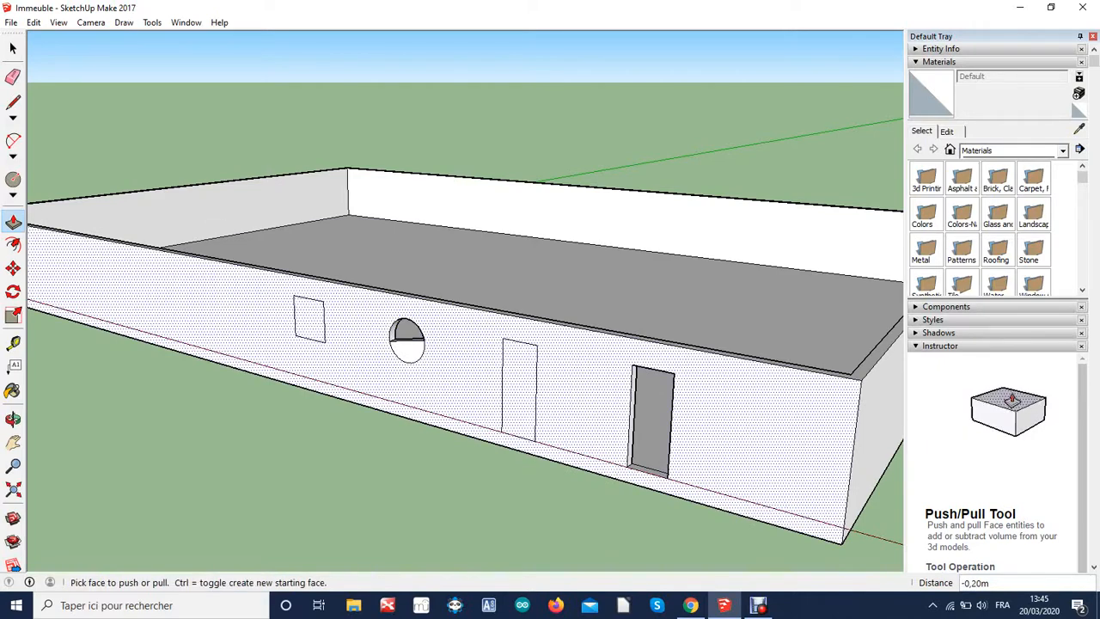
click(407, 349)
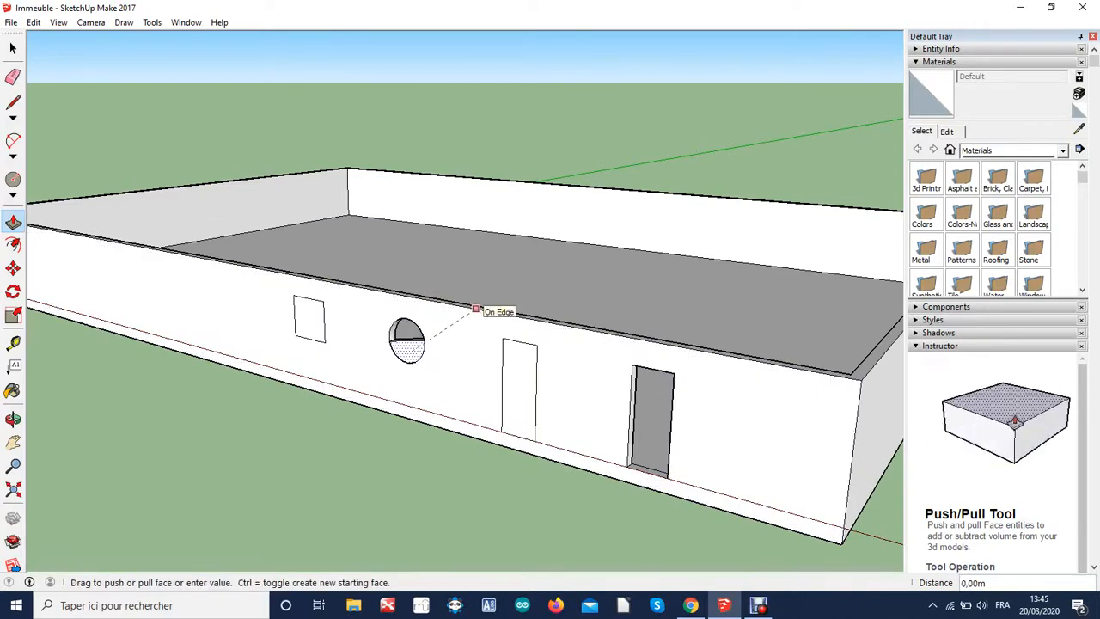
click(477, 308)
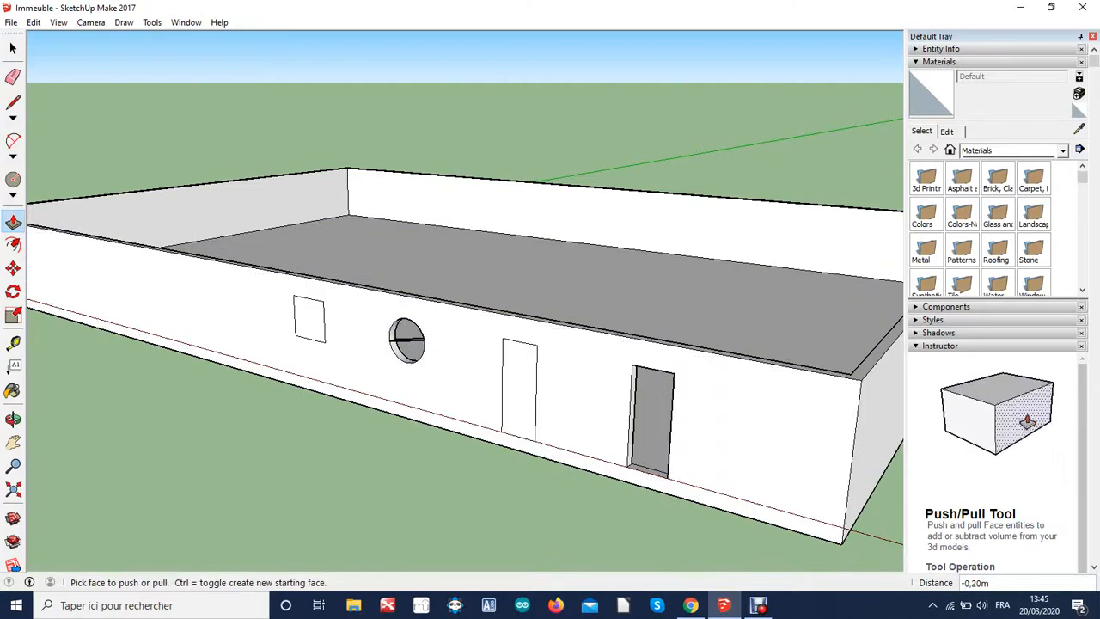
Erase the line that still divides the round window opening.
click(13, 77)
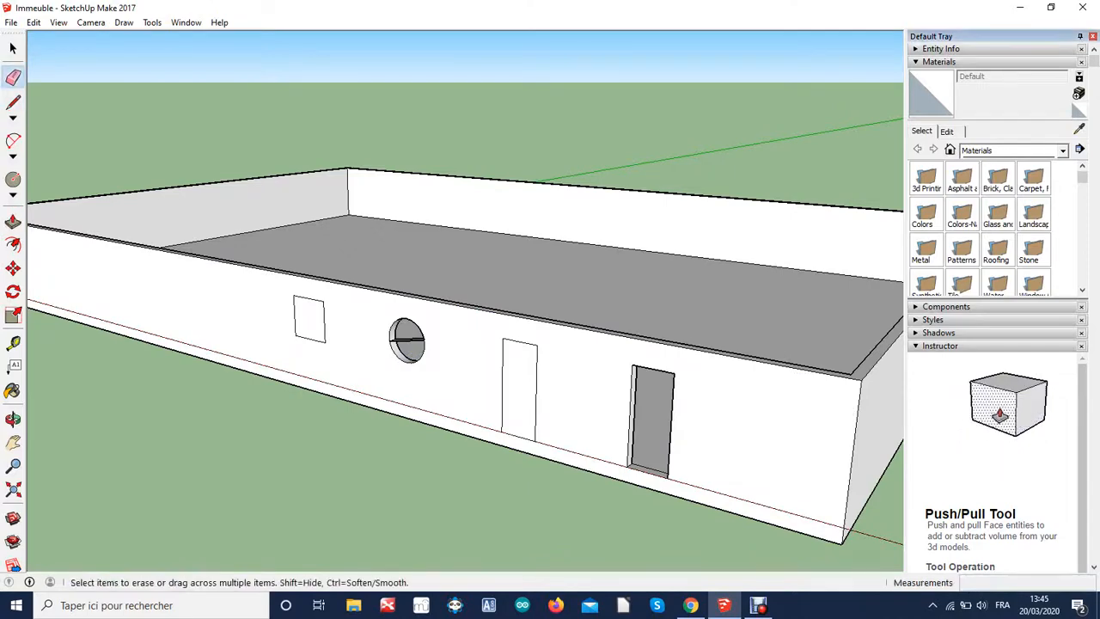
click(409, 339)
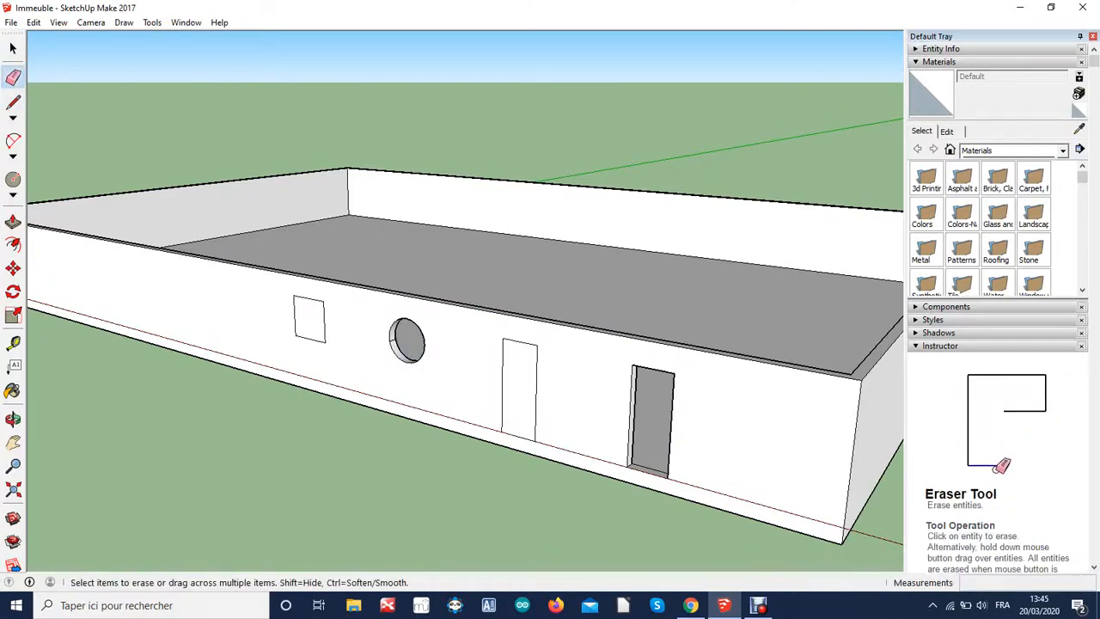
mouse_move(430, 344)
middle_down()
mouse_move(584, 337)
mouse_move(593, 258)
mouse_move(516, 337)
mouse_move(517, 326)
middle_up()
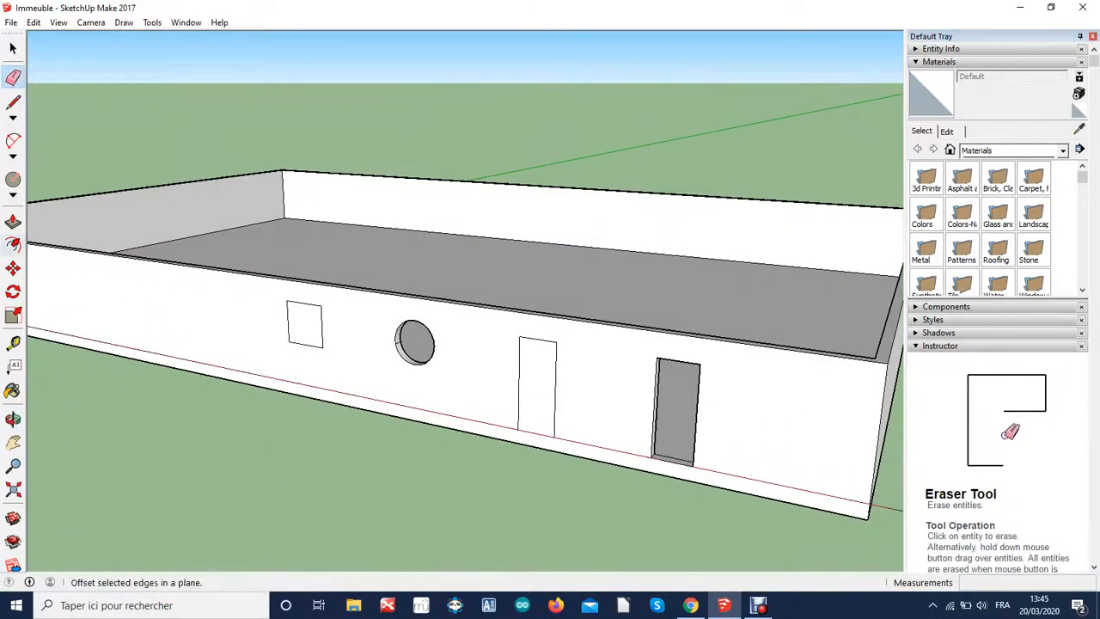
click(13, 223)
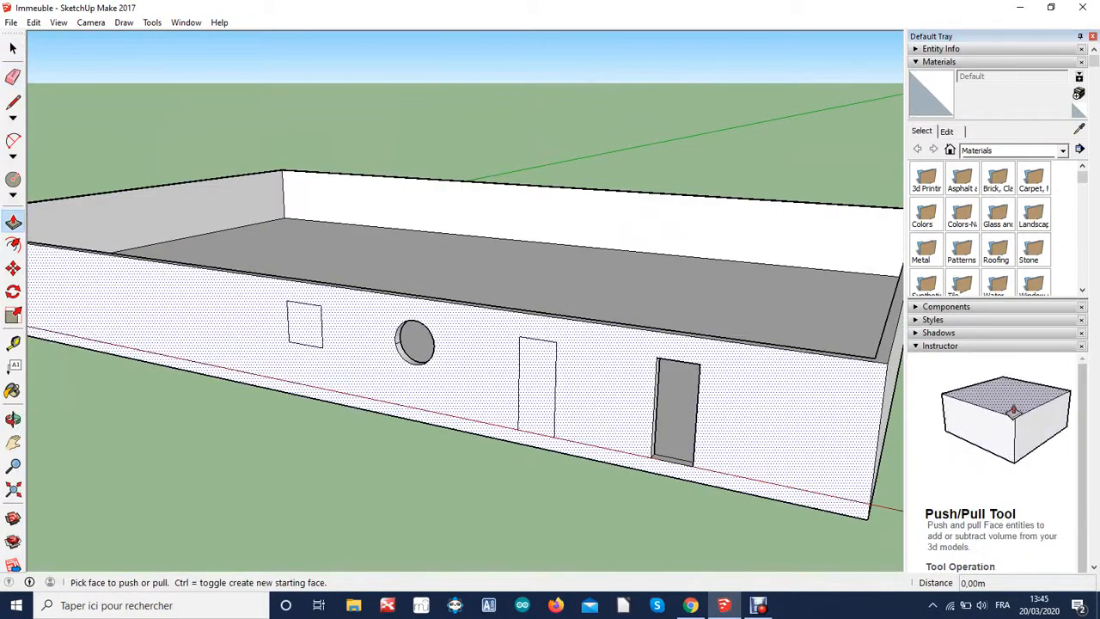
click(473, 369)
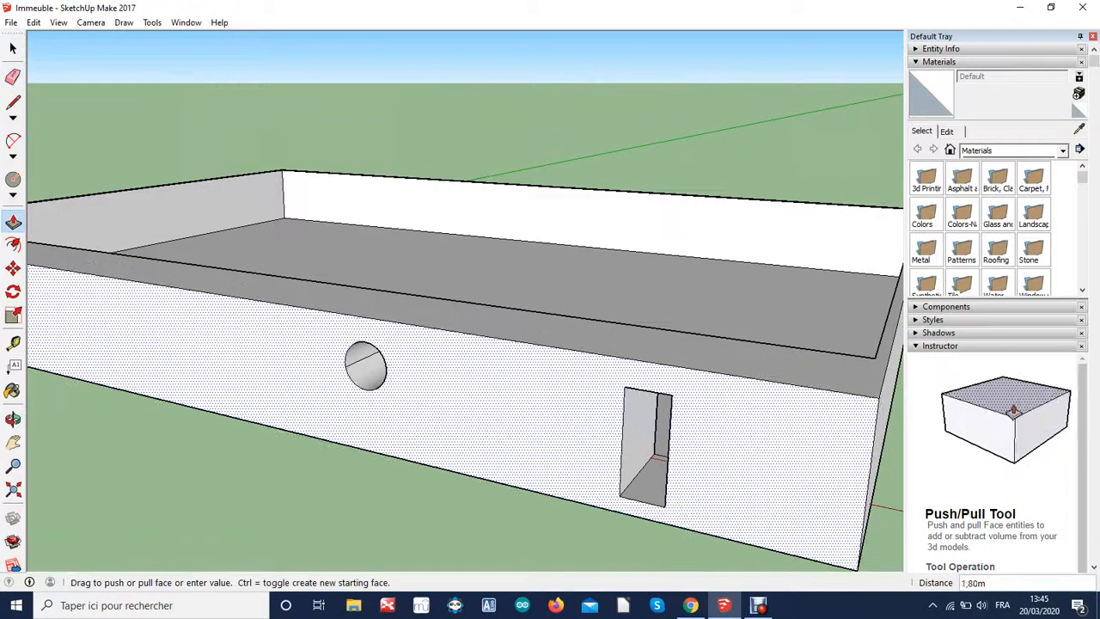
key(Escape)
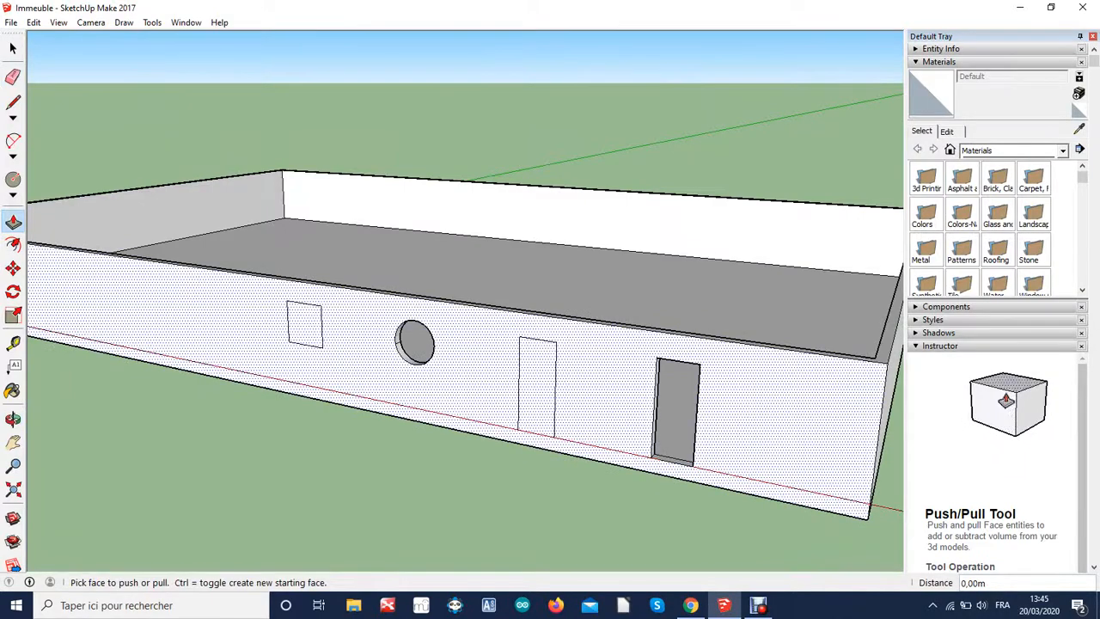
Erase the square window outline and the uncut door rectangle from the front wall.
middle_drag(593, 356, 523, 400)
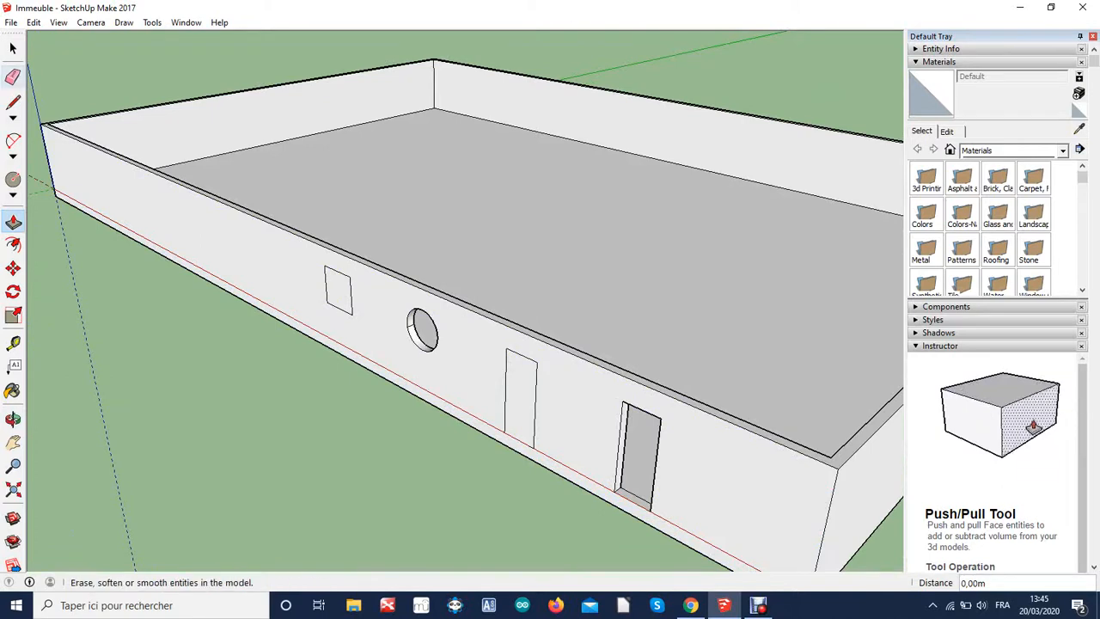
click(13, 77)
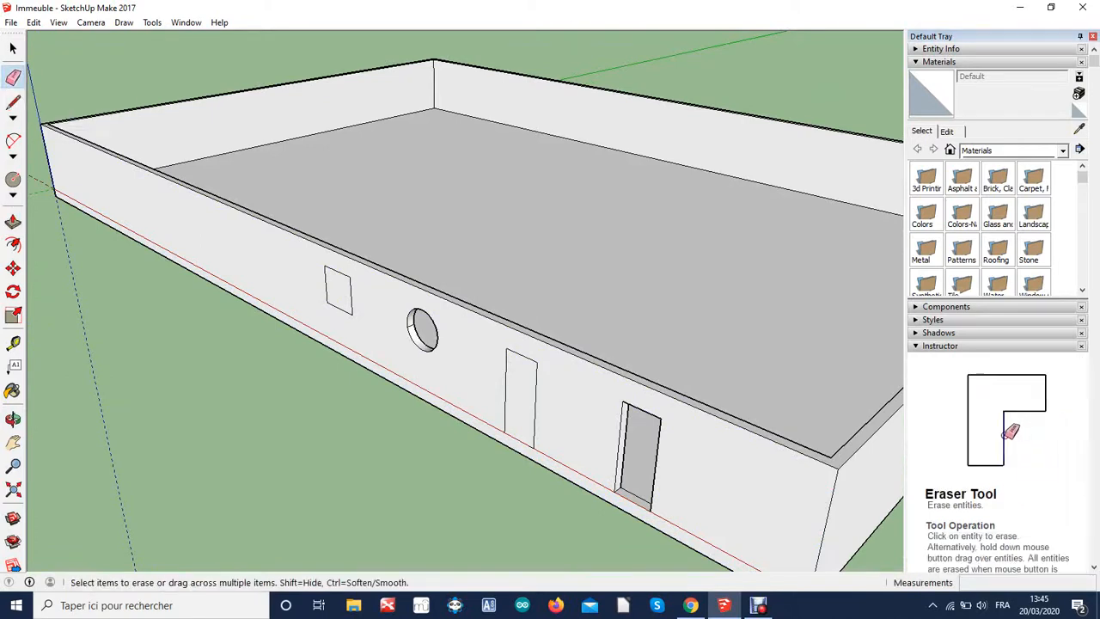
mouse_move(103, 115)
mouse_down()
mouse_move(215, 214)
mouse_move(313, 339)
mouse_move(339, 308)
mouse_up()
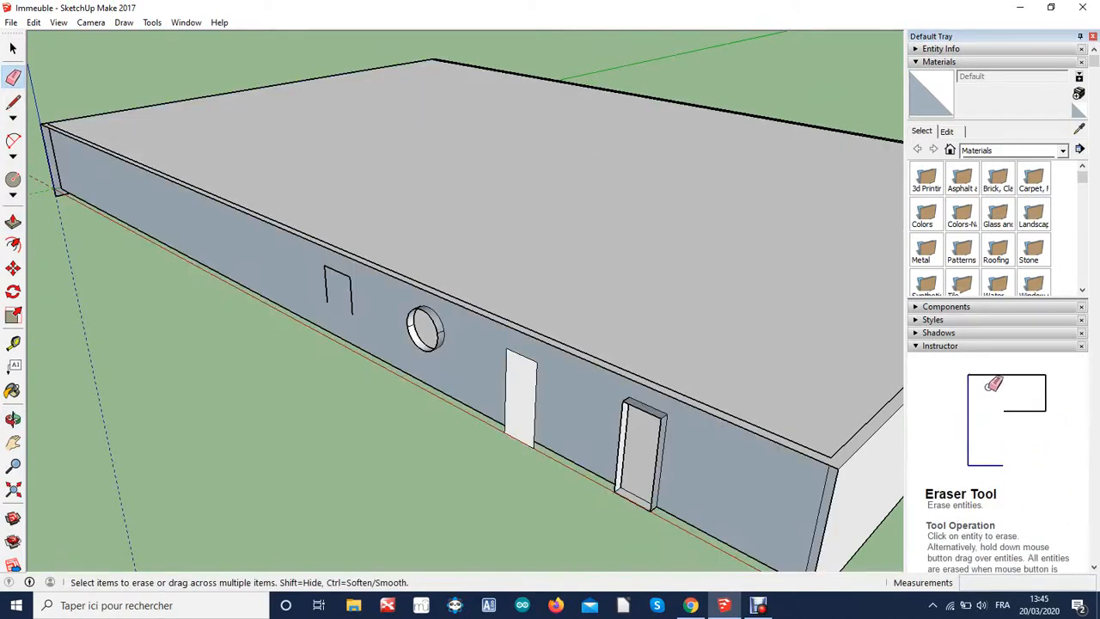
key(ctrl+z)
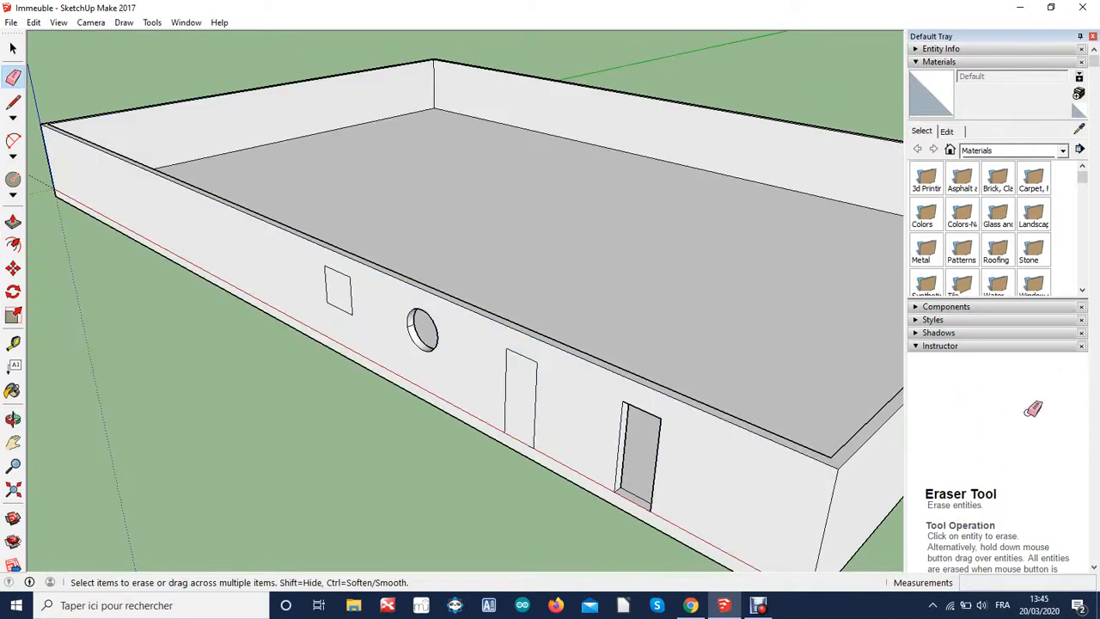
click(326, 285)
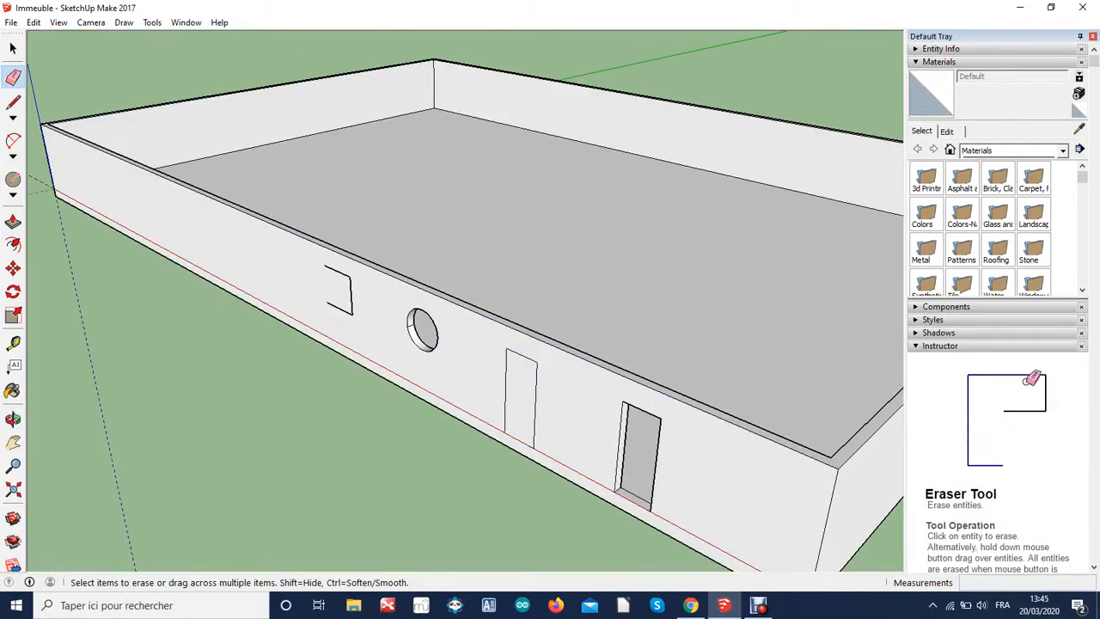
click(337, 270)
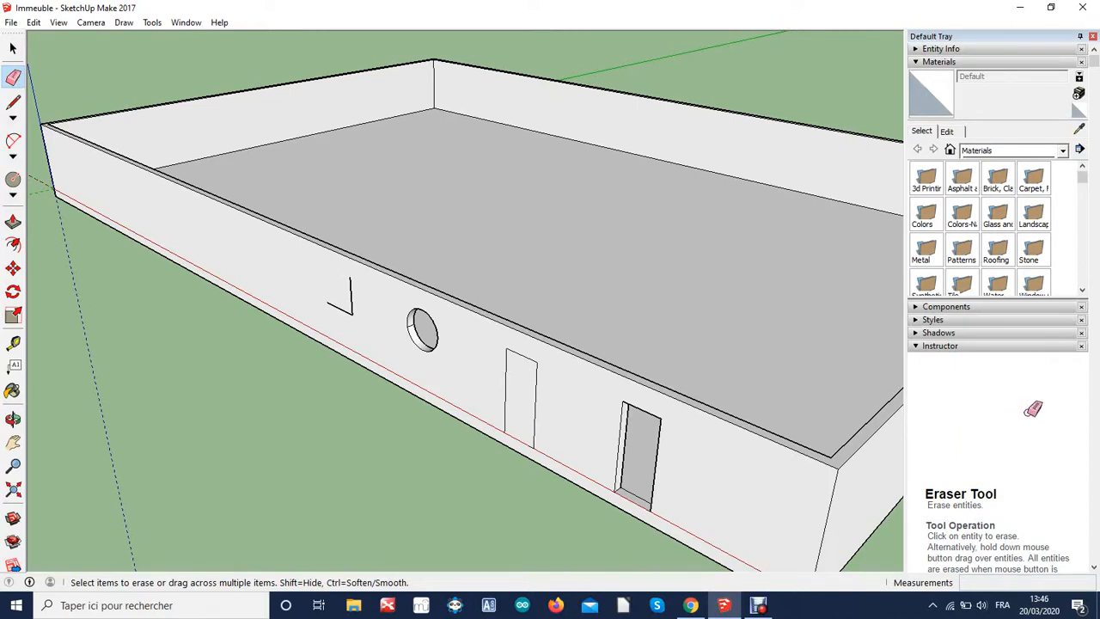
click(352, 296)
click(340, 308)
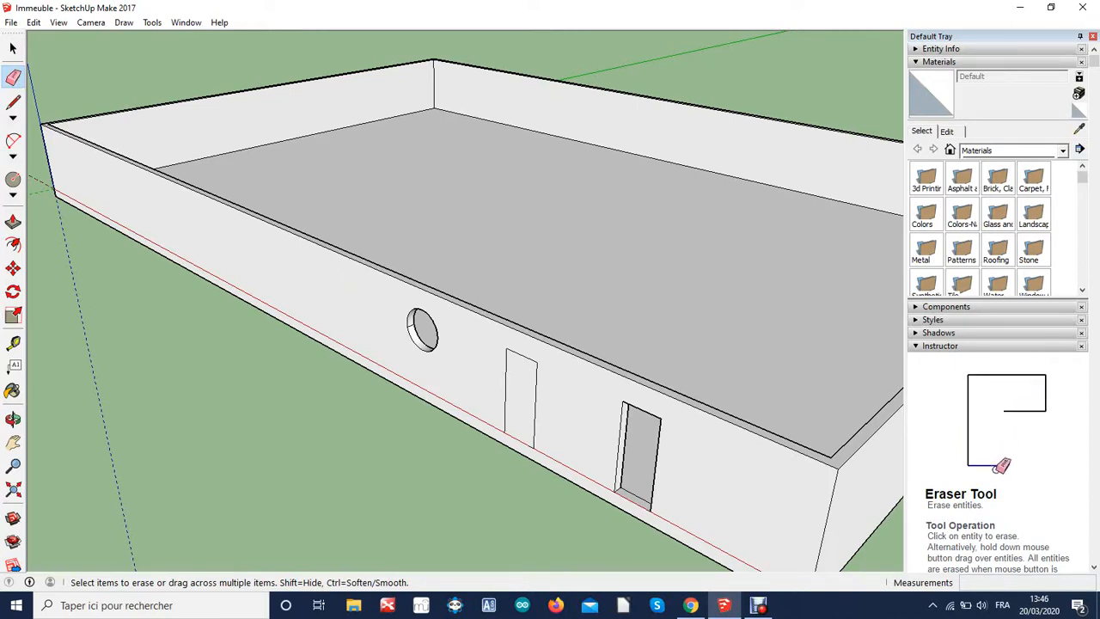
click(505, 391)
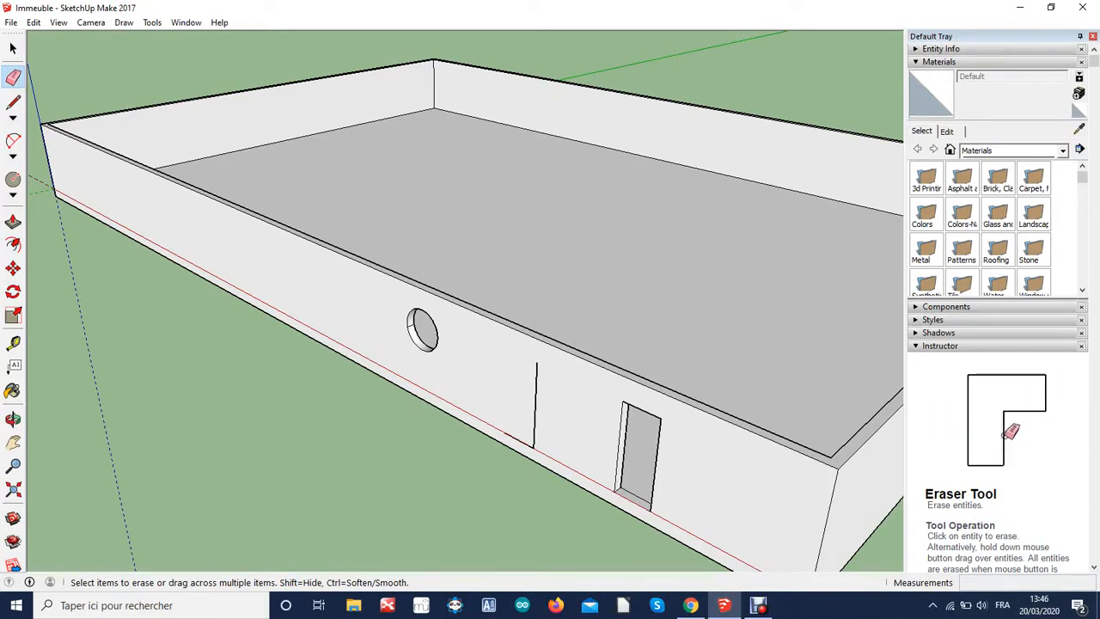
click(536, 404)
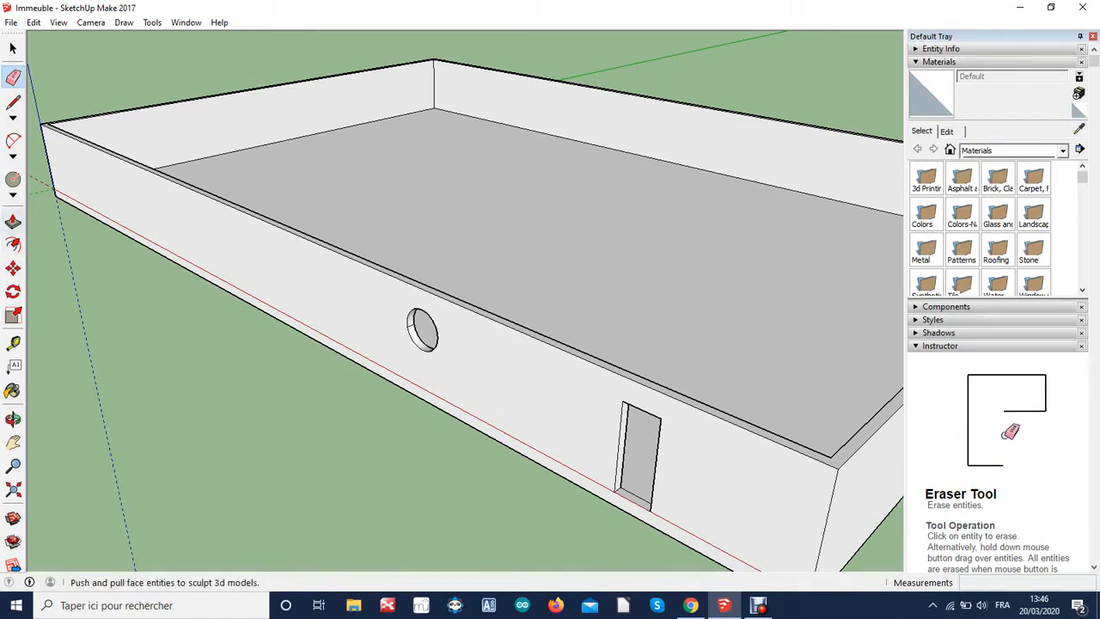
Draw a rectangle about 2.12 by 0.79 m on the front wall between the round opening and the far corner.
click(13, 195)
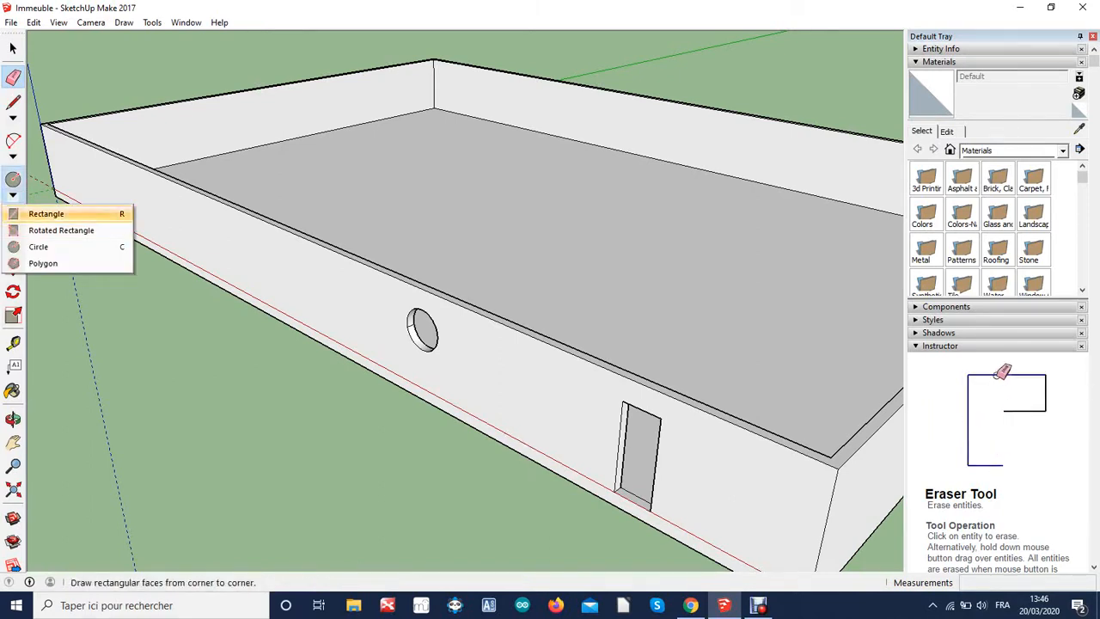
click(45, 213)
click(217, 227)
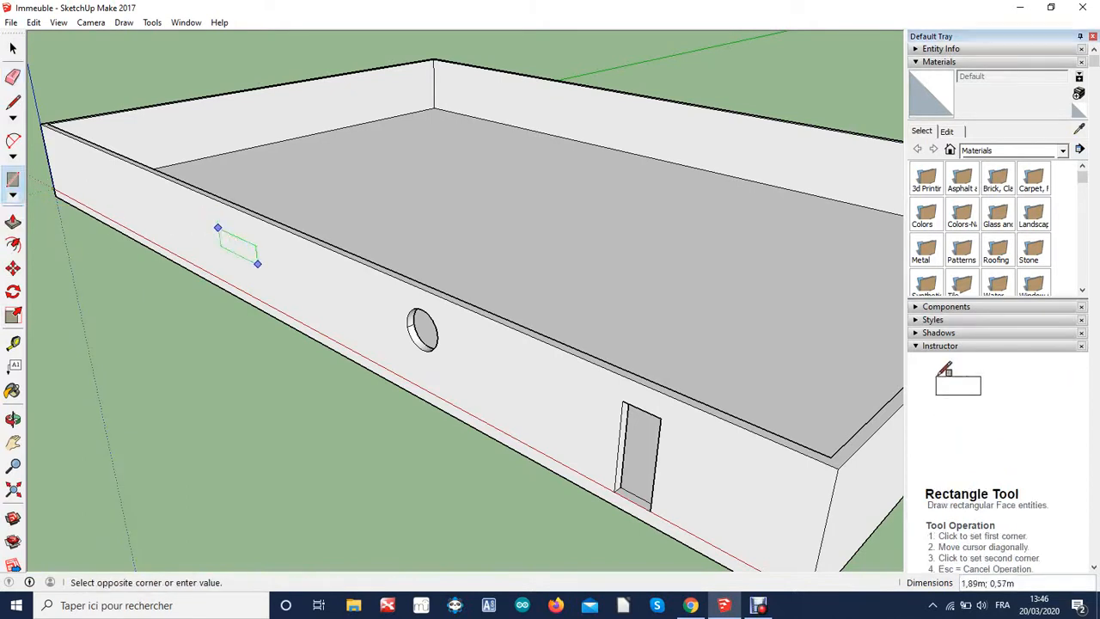
click(262, 274)
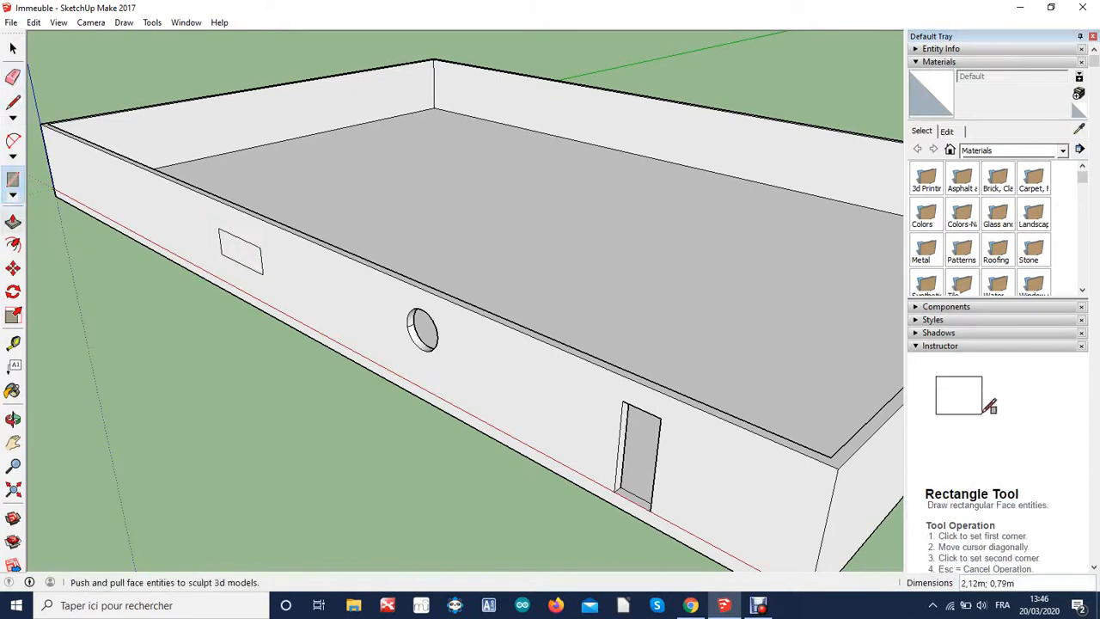
Push the new rectangle 0.2 m inward to cut a window opening, and save the model.
click(13, 221)
click(241, 251)
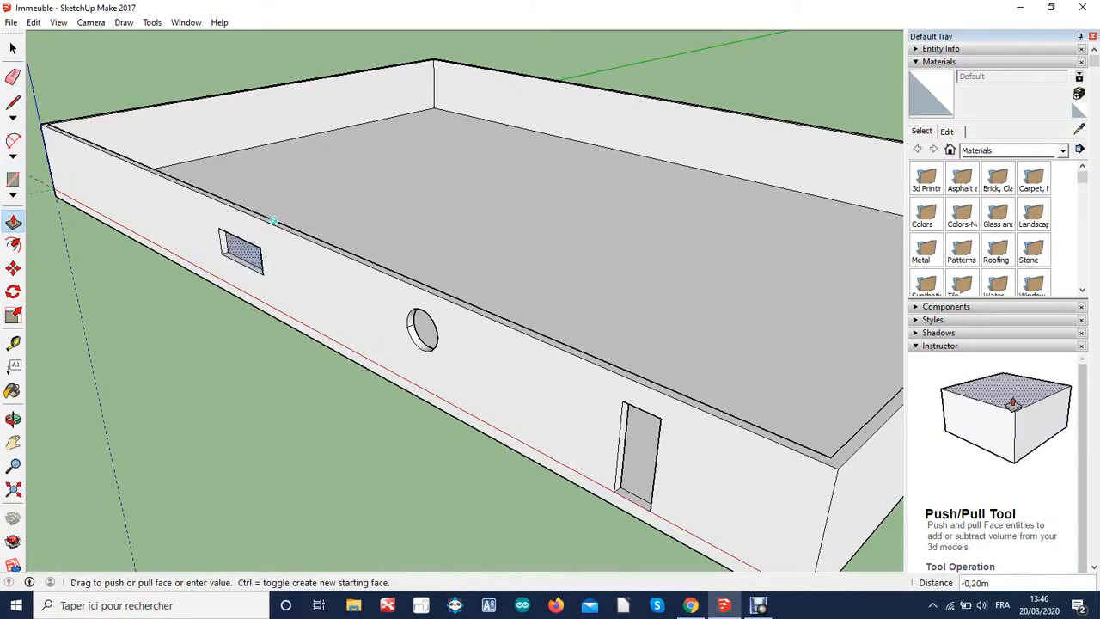
click(273, 220)
mouse_move(361, 344)
middle_down()
mouse_move(369, 207)
mouse_move(447, 240)
mouse_move(460, 339)
mouse_move(602, 361)
mouse_move(486, 314)
mouse_move(550, 311)
mouse_move(553, 328)
mouse_move(422, 365)
mouse_move(452, 363)
middle_up()
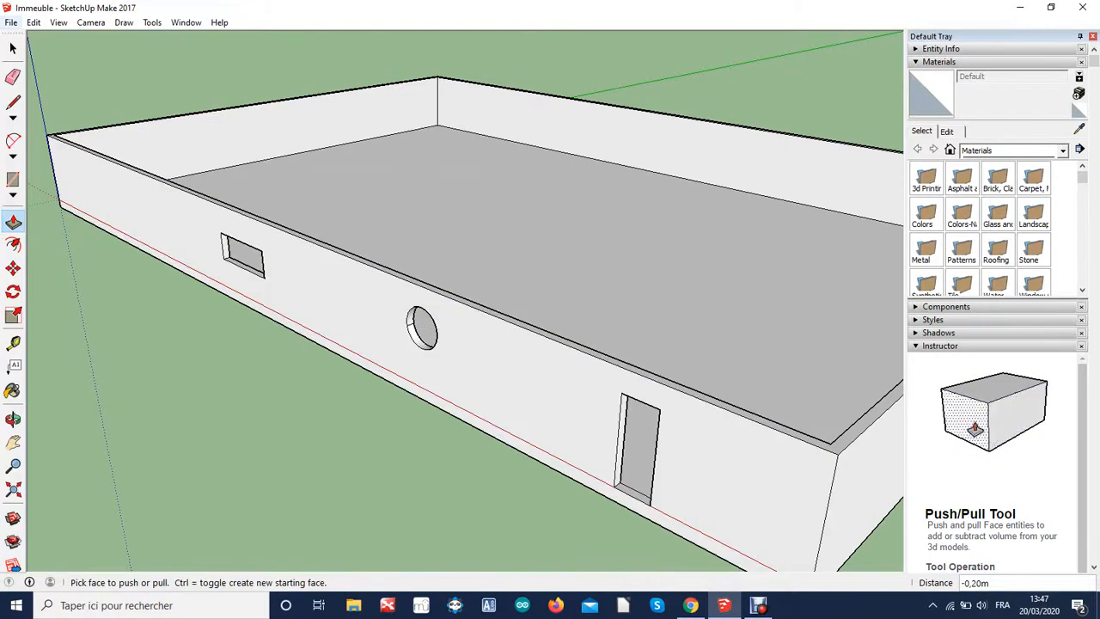
click(11, 22)
click(30, 72)
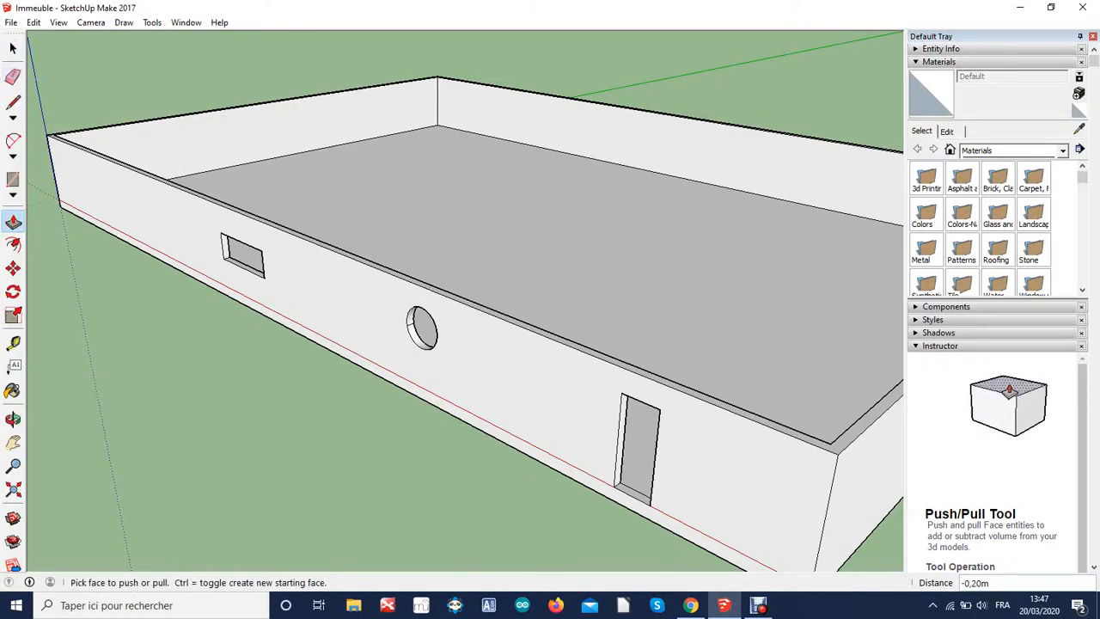